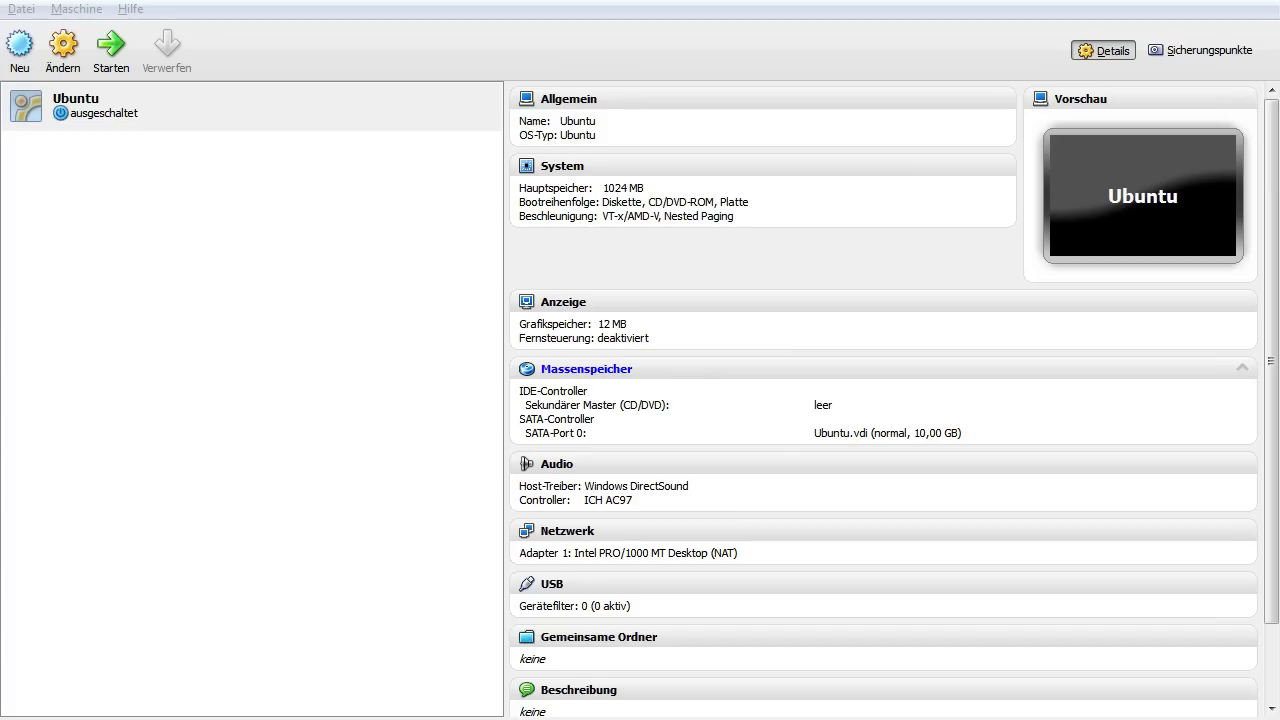
# Open the settings of the Ubuntu virtual machine and rename it to "Ubuntu virtuell"
pyautogui.hotkey('alt', 'Tab')
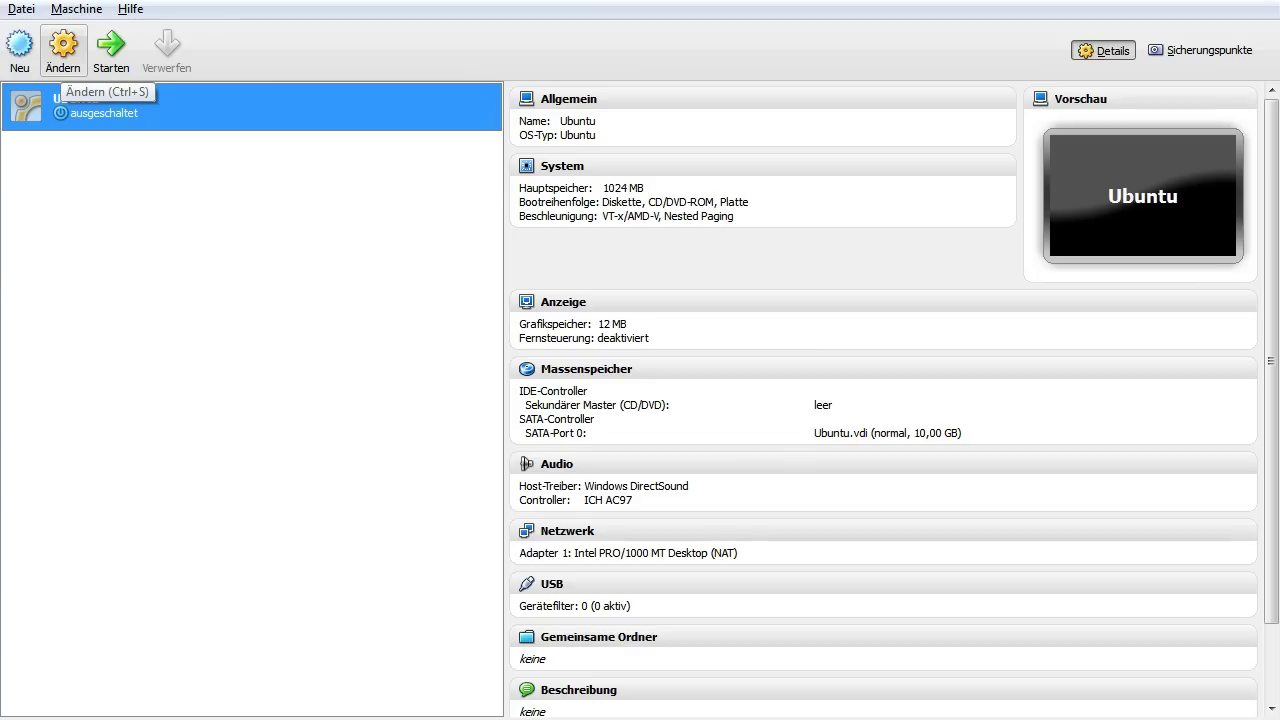
pyautogui.click(63, 50)
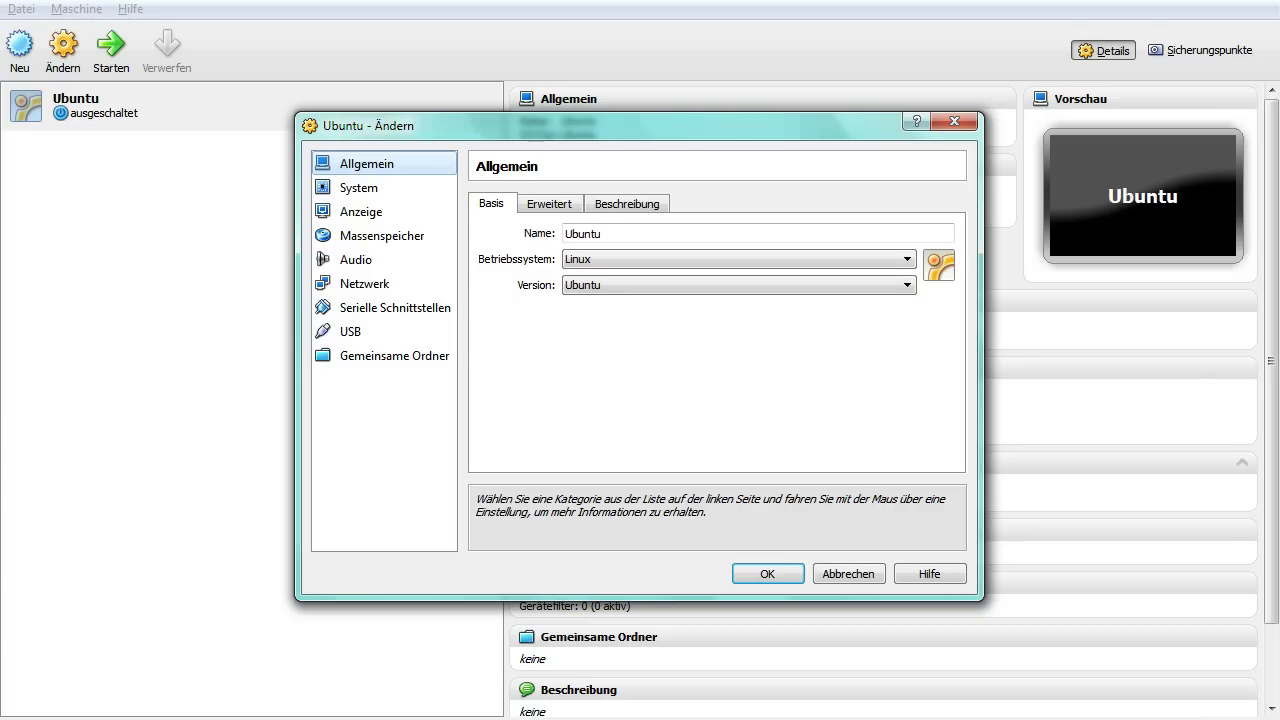
pyautogui.click(602, 233)
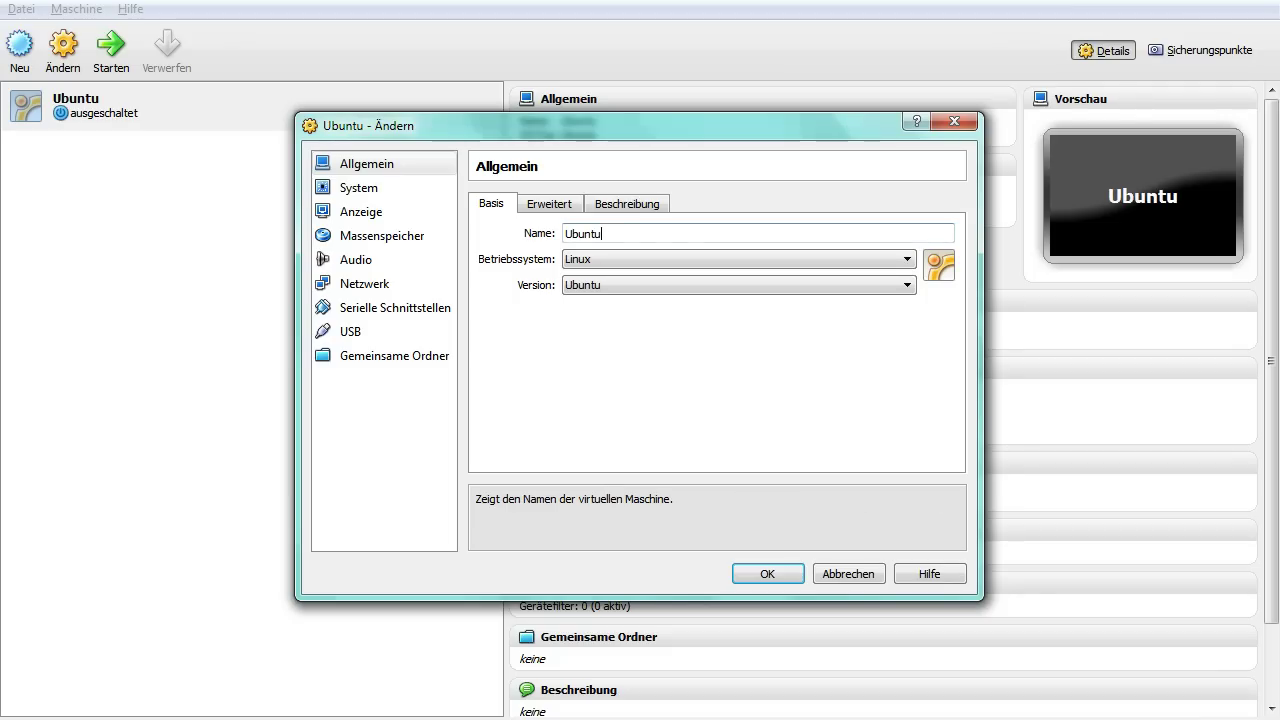
pyautogui.write('virtuell')
pyautogui.press('Tab')
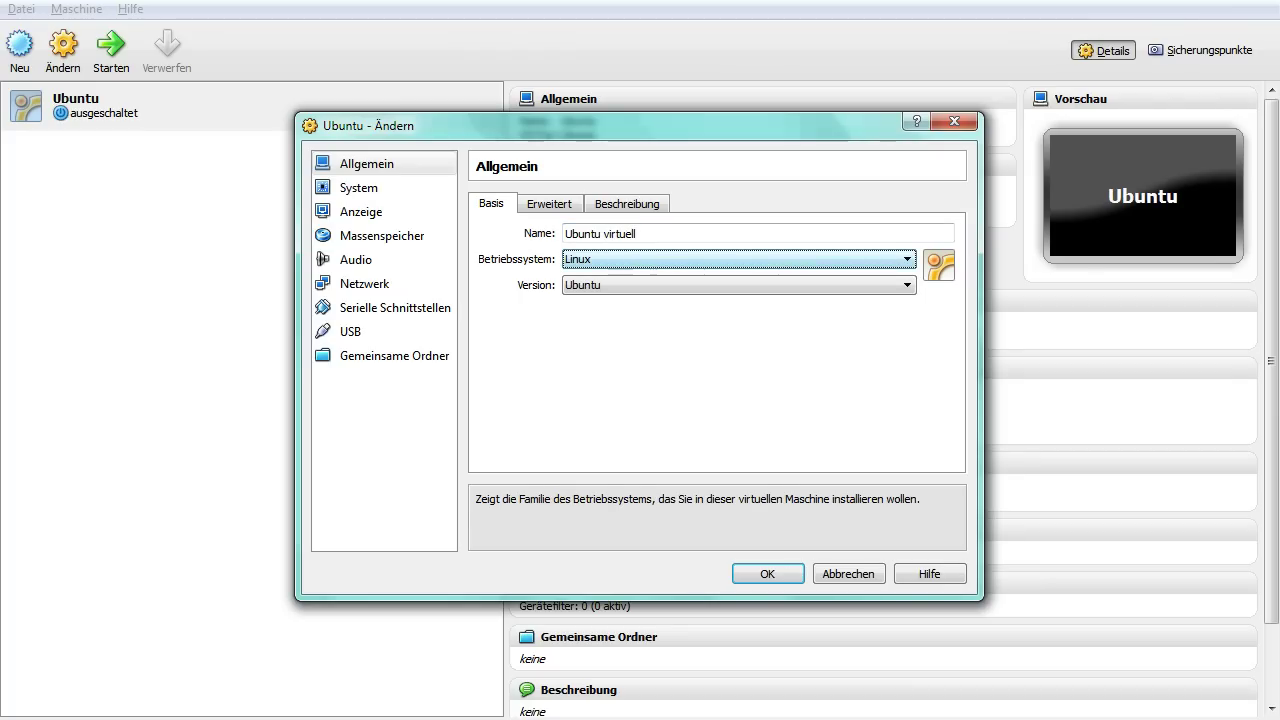
# Try Ubuntu (64 bit) as the guest system version, and set it back to Ubuntu
pyautogui.press('Tab')
pyautogui.press('Down')
pyautogui.press('Up')
pyautogui.press('Down')
pyautogui.press('Up')
pyautogui.hotkey('alt', 'Down')
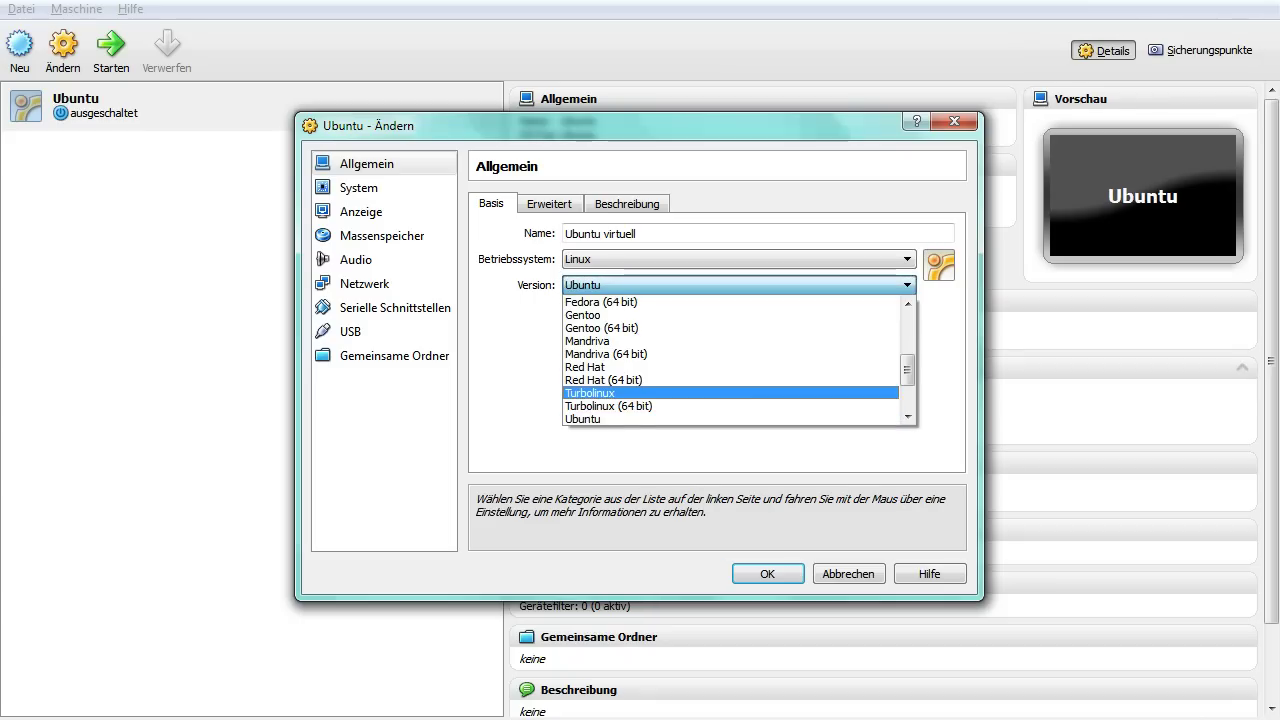
pyautogui.click(907, 416)
pyautogui.press('Up')
pyautogui.press('Up')
pyautogui.press('Up')
pyautogui.press('Up')
pyautogui.press('Down')
pyautogui.press('Down')
pyautogui.press('Down')
pyautogui.press('Down')
pyautogui.press('Down')
pyautogui.press('Down')
pyautogui.press('Down')
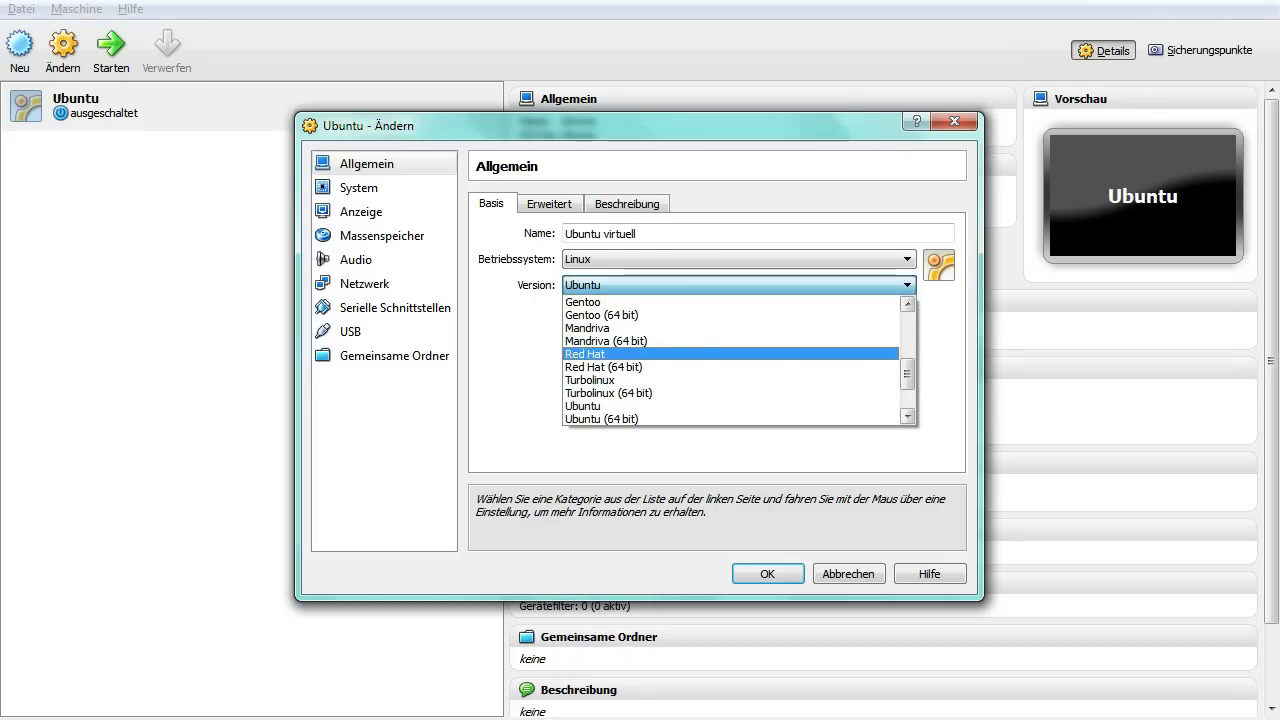
pyautogui.press('Return')
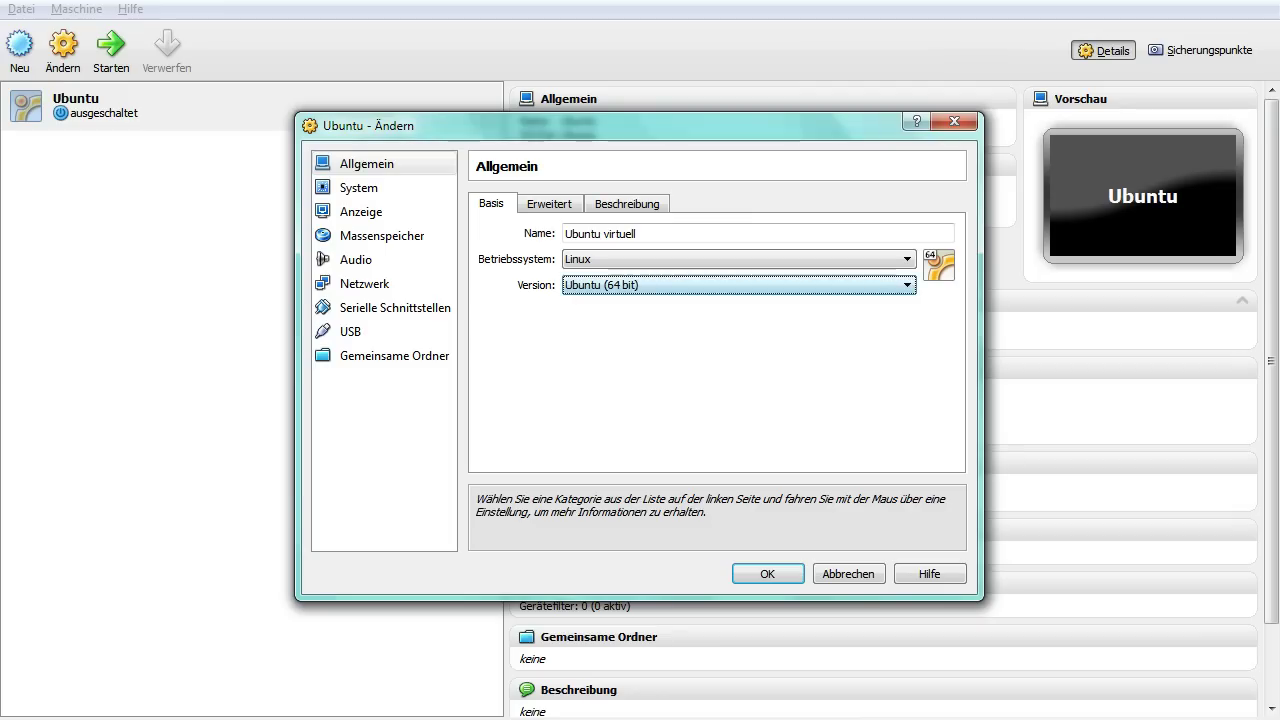
pyautogui.hotkey('alt', 'Down')
pyautogui.click(582, 406)
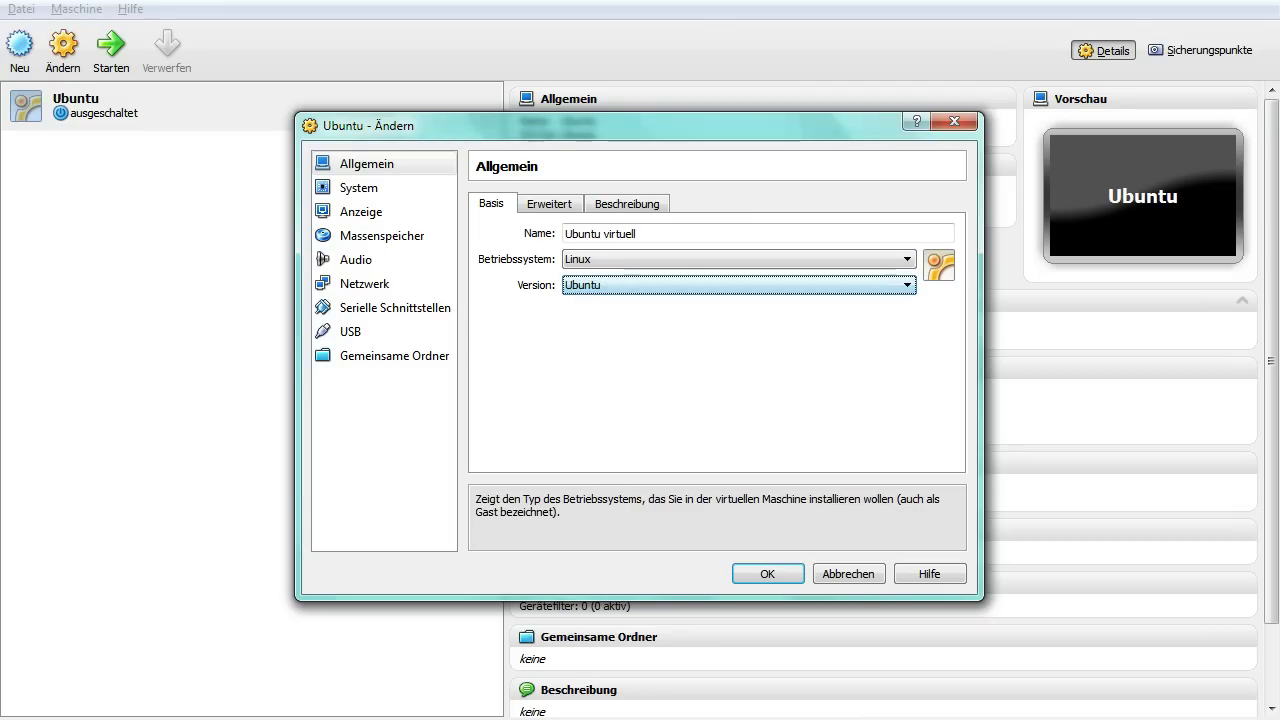
# Check the advanced general options and enter the machine description "Das ist mein virtuelles Ubuntu"
pyautogui.click(549, 203)
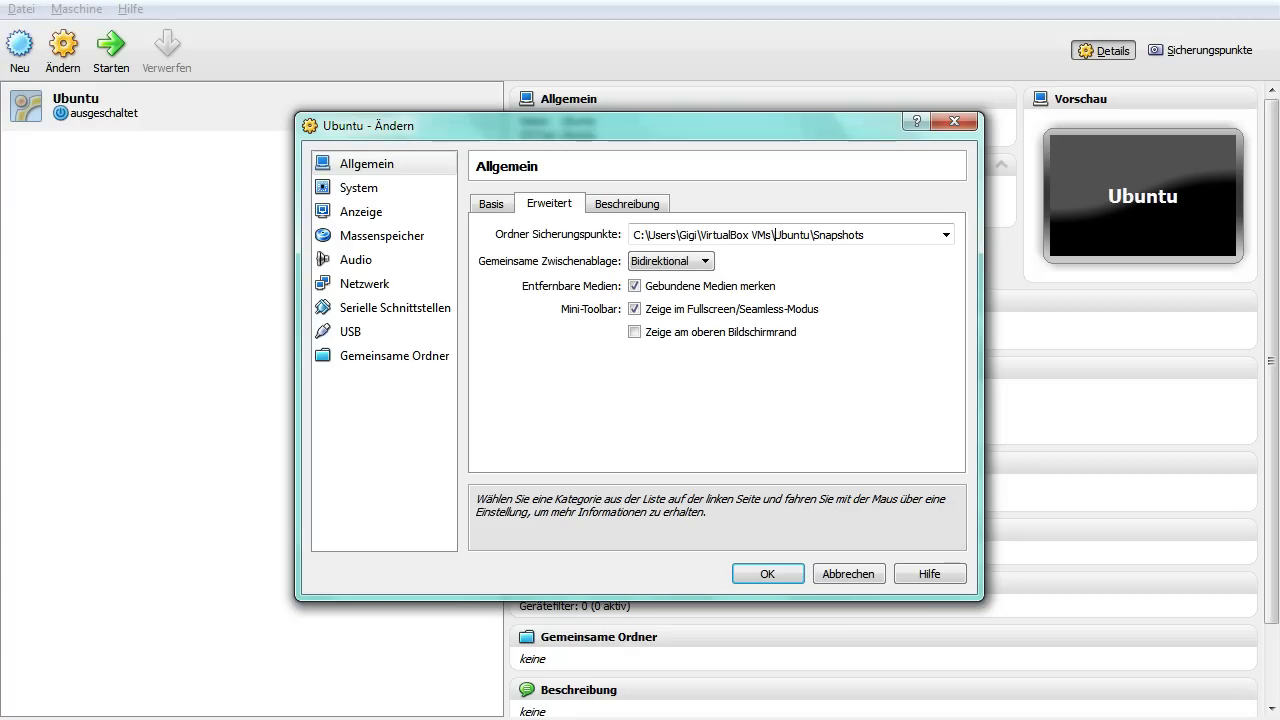
pyautogui.click(627, 203)
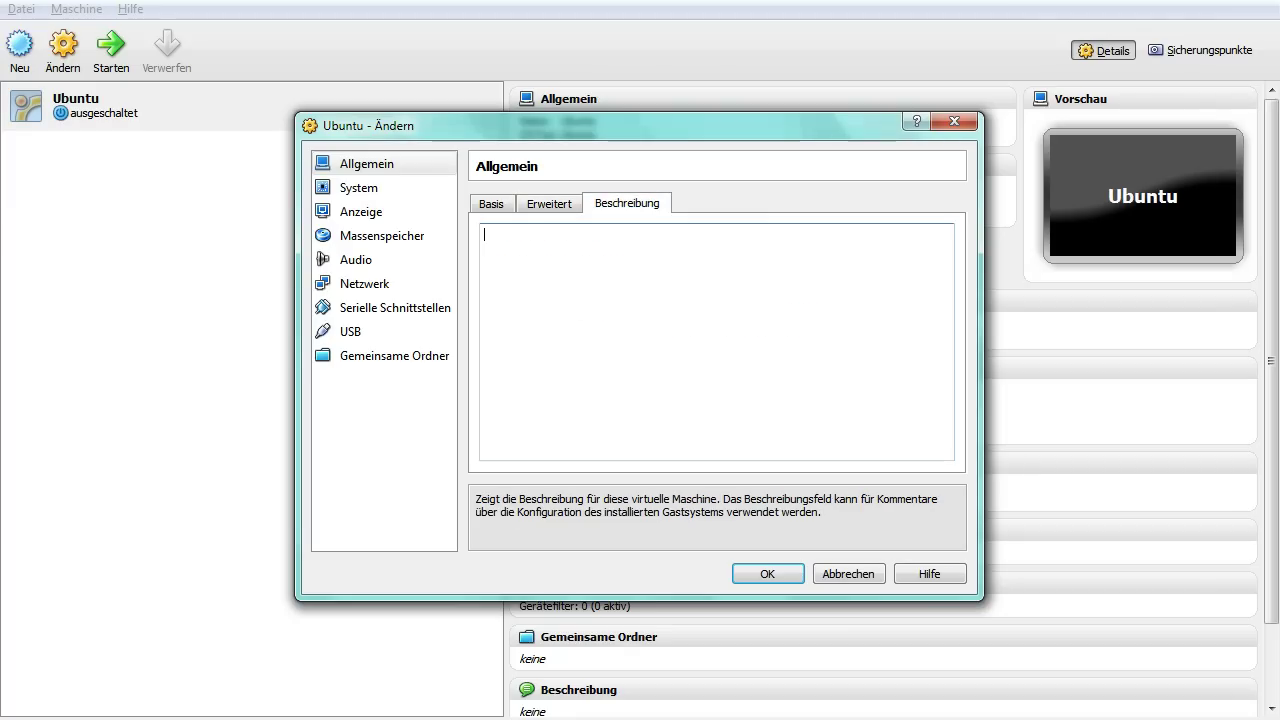
pyautogui.write('DF')
pyautogui.write('as')
pyautogui.write(' ist mein vi')
pyautogui.write('rut')
pyautogui.press('BackSpace')
pyautogui.press('BackSpace')
pyautogui.write('tuelles ')
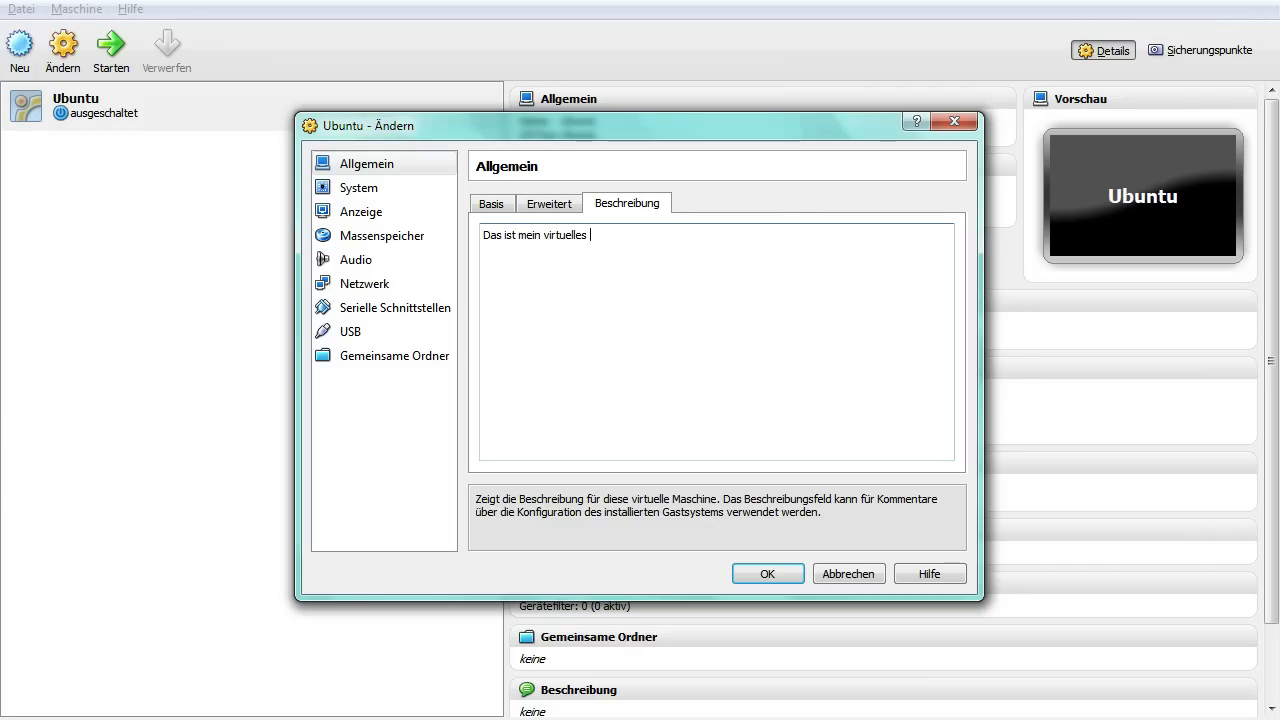
pyautogui.write('Ubuntu')
# Set the virtual machine's main memory (Hauptspeicher) to 1042 MB in the system settings
pyautogui.click(384, 187)
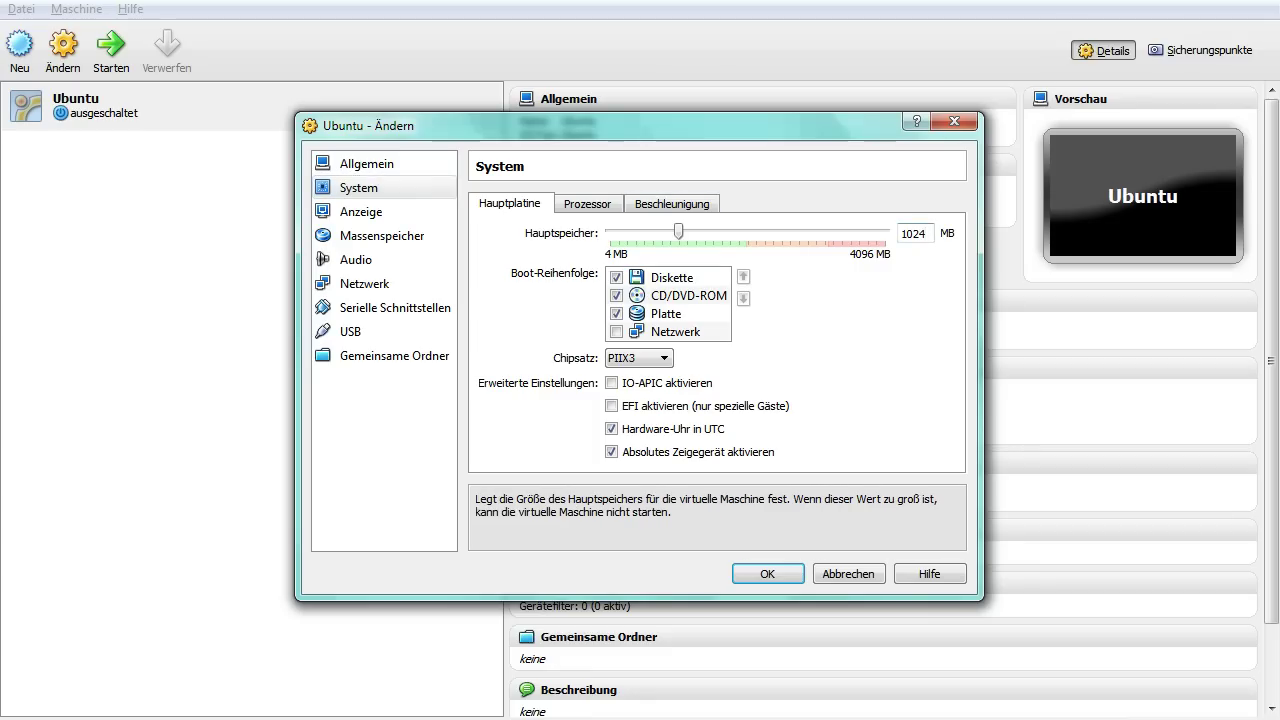
pyautogui.press('BackSpace')
pyautogui.write('6')
pyautogui.press('BackSpace')
pyautogui.press('BackSpace')
pyautogui.write('42')
pyautogui.press('BackSpace')
pyautogui.press('BackSpace')
pyautogui.write('42')
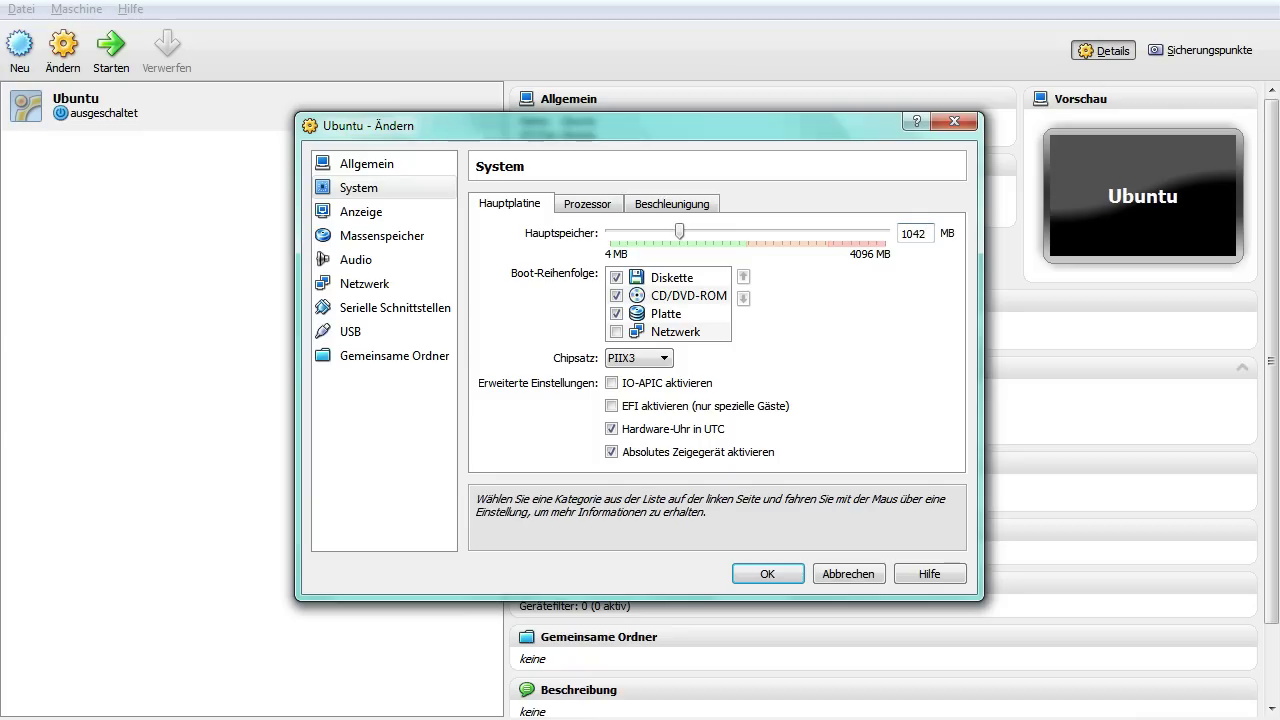
# Move the hard disk (Platte) to first place in the boot order and check the chipset choices
pyautogui.click(666, 313)
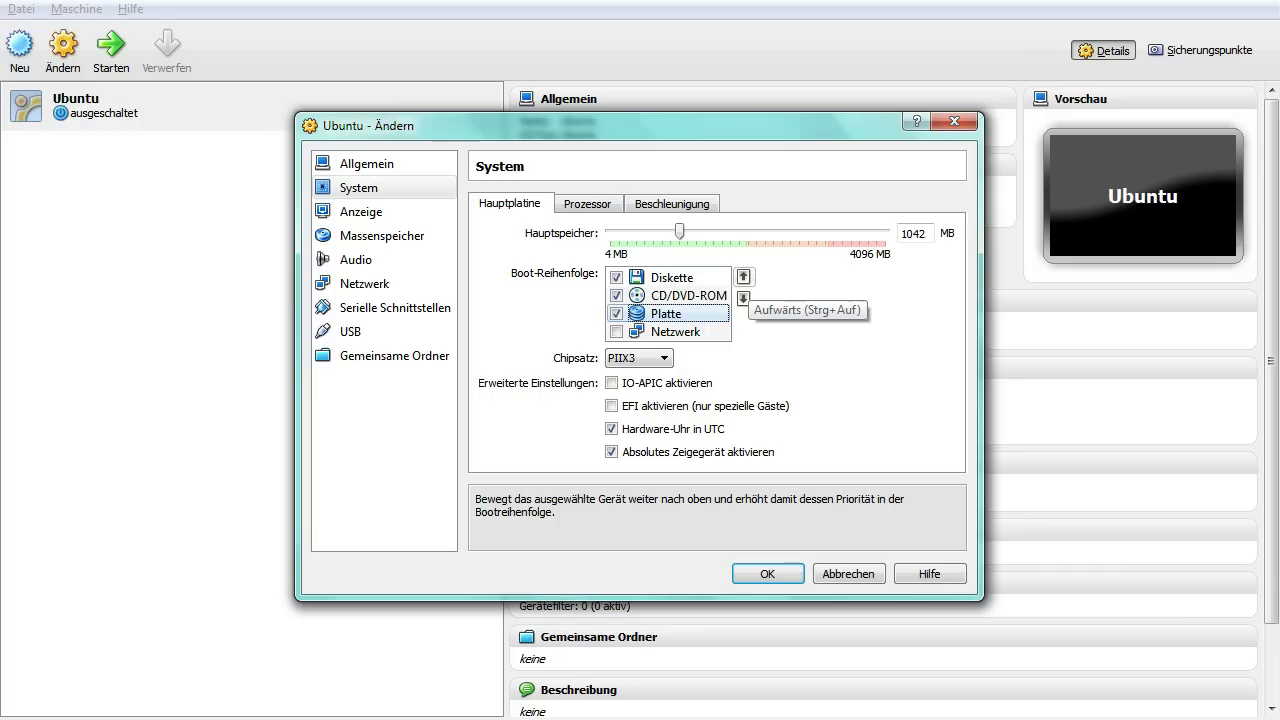
pyautogui.click(743, 277)
pyautogui.click(743, 277)
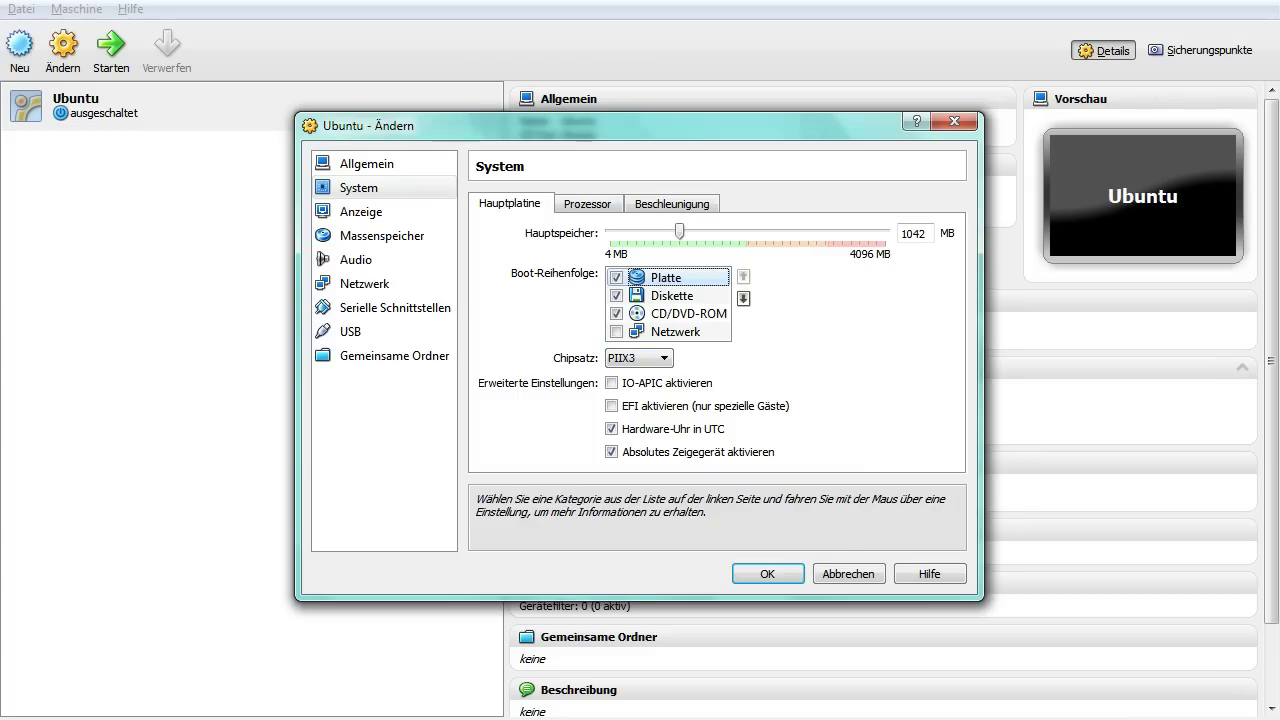
pyautogui.click(638, 357)
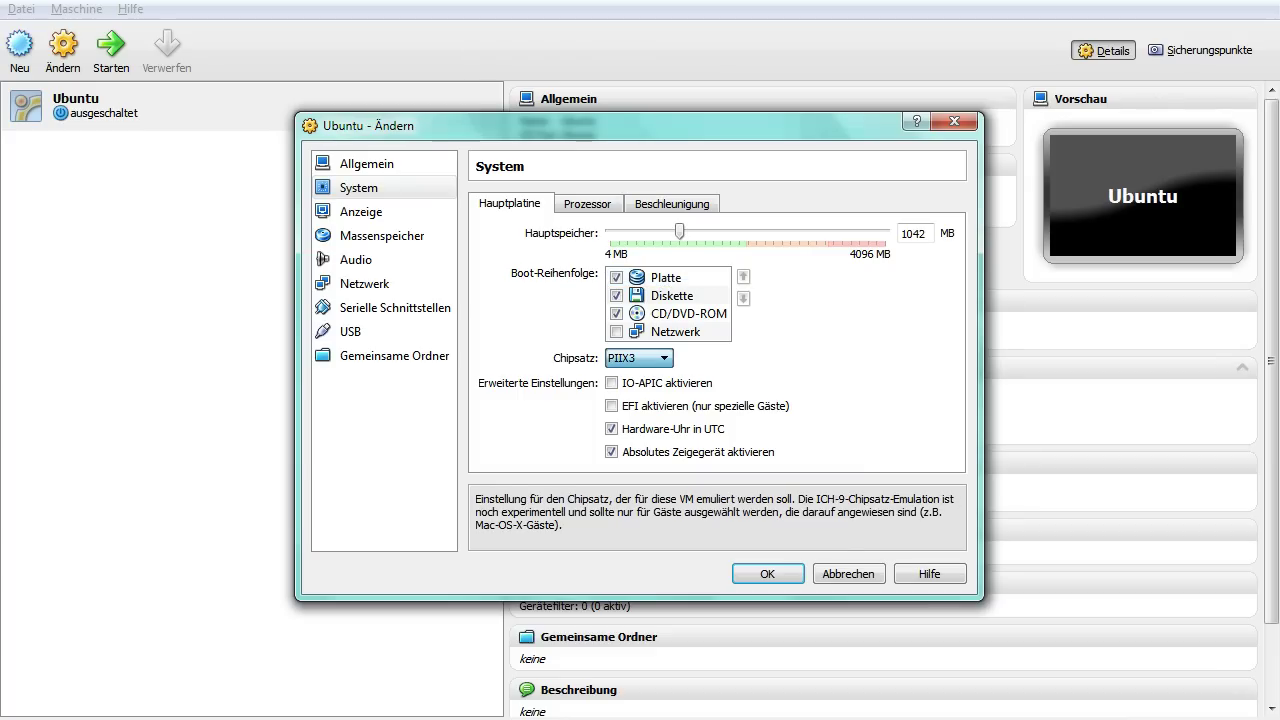
pyautogui.click(638, 357)
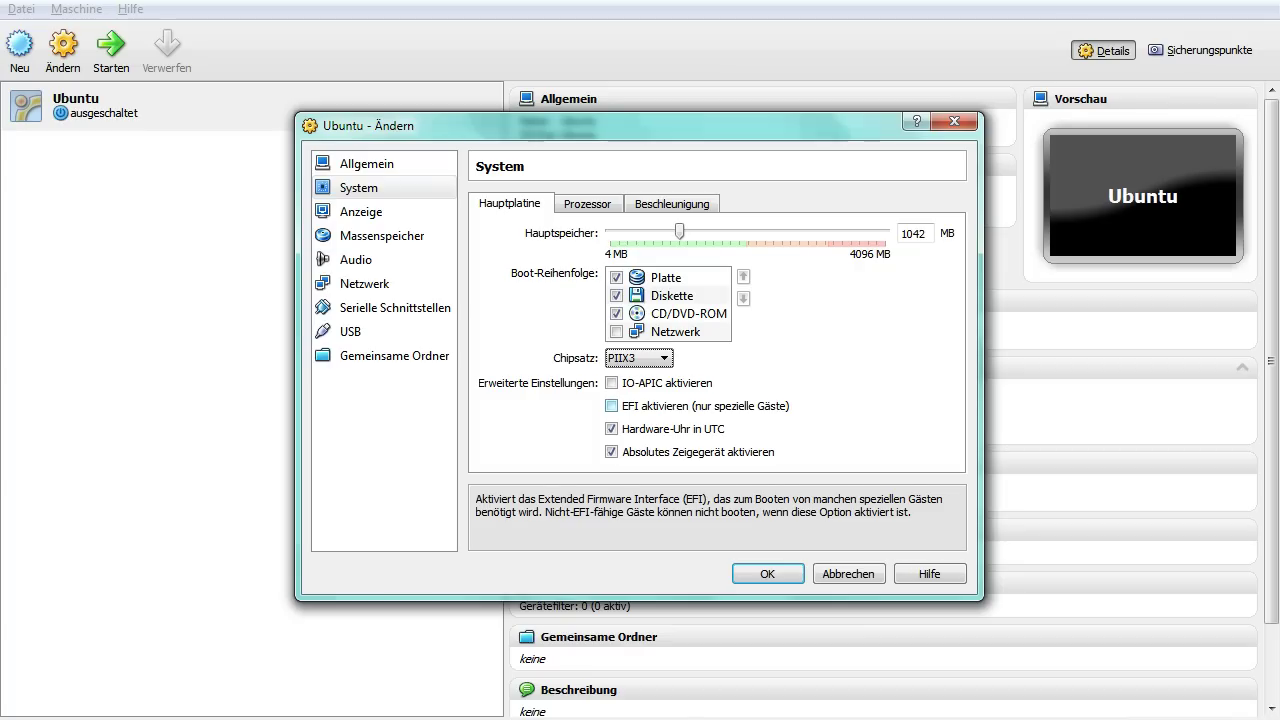
# Try assigning 4 processors to the virtual machine, and return to 1 processor with the CPU limit kept at 100%
pyautogui.click(587, 203)
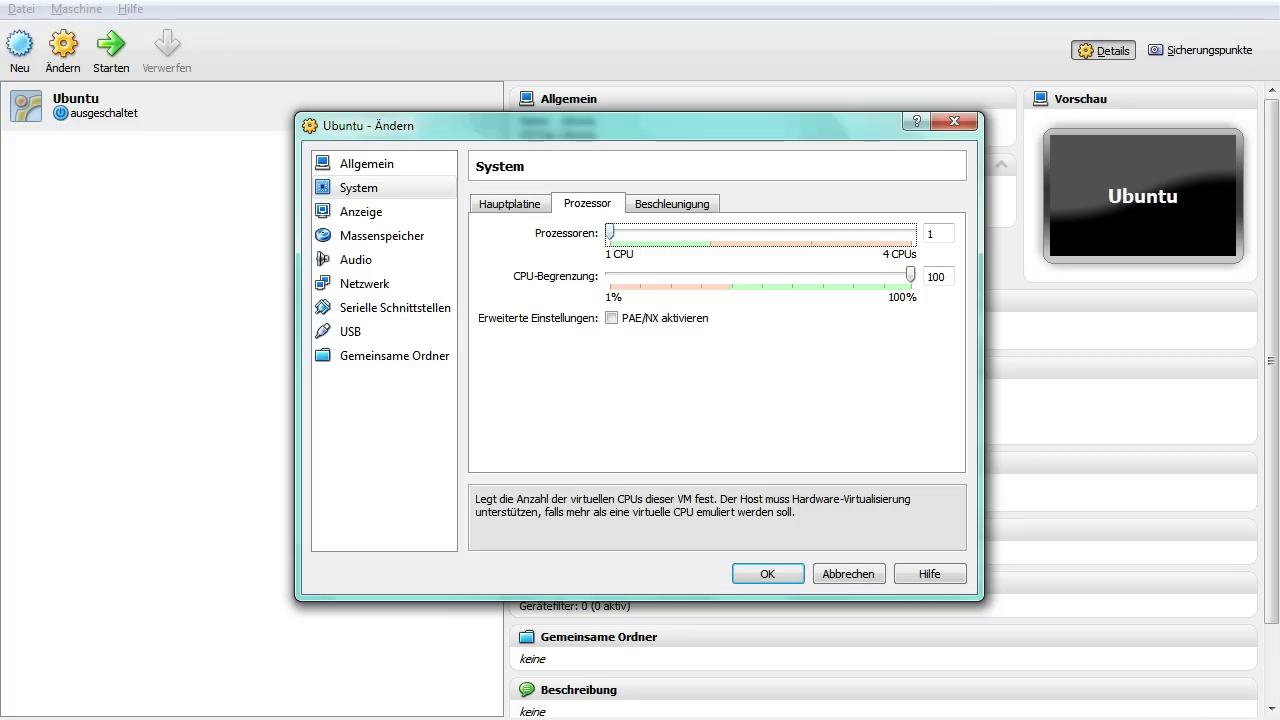
pyautogui.press('Right')
pyautogui.press('Right')
pyautogui.press('Right')
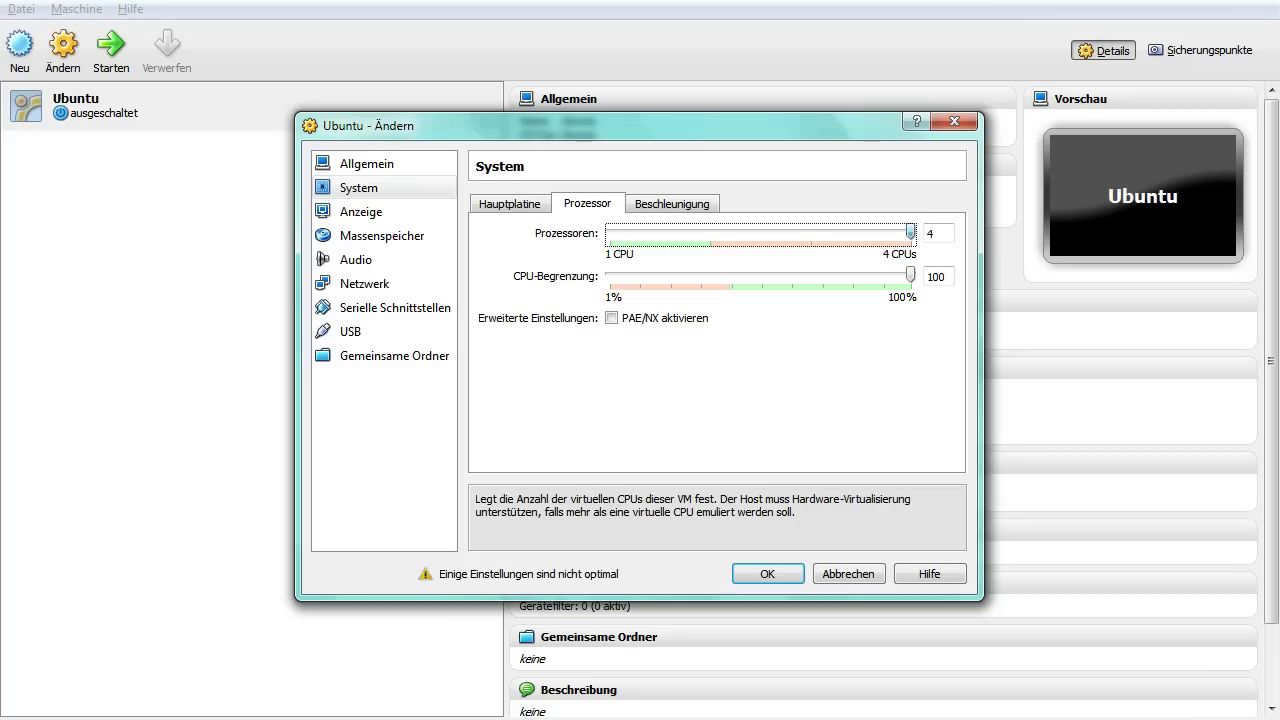
pyautogui.moveTo(910, 232); pyautogui.dragTo(609, 232)
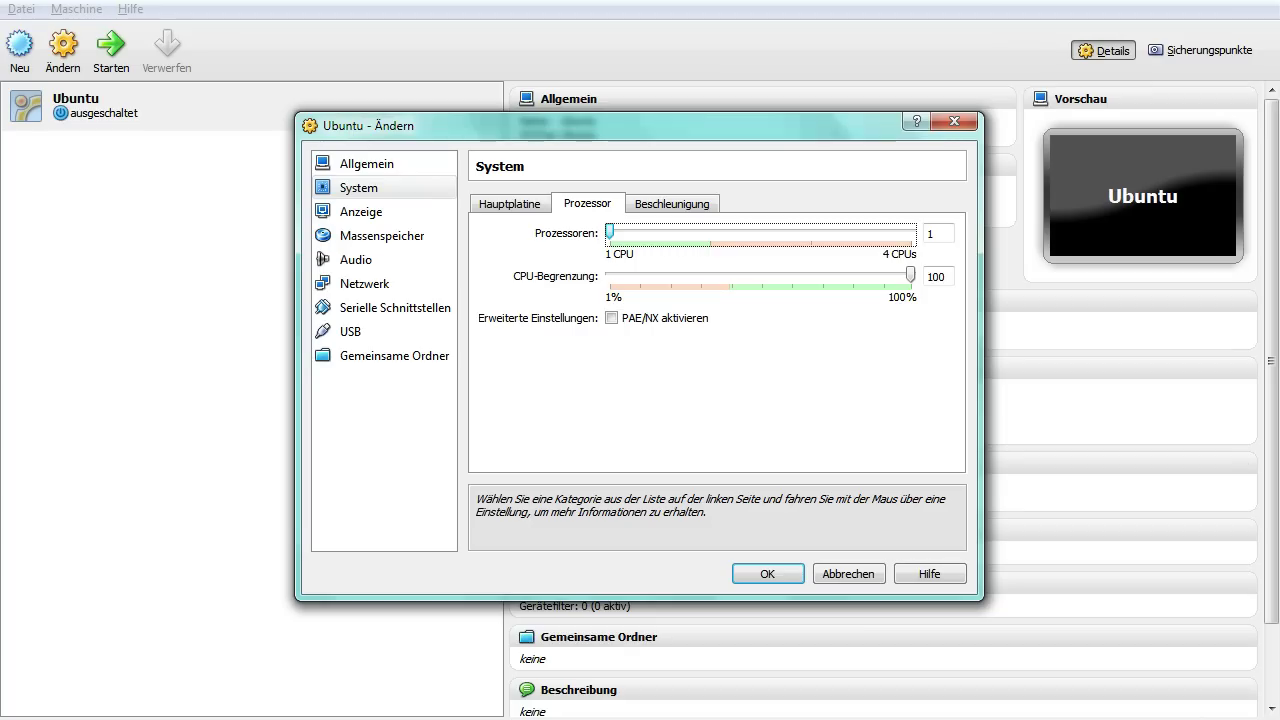
pyautogui.moveTo(910, 274)
pyautogui.mouseDown()
pyautogui.moveTo(825, 274)
pyautogui.moveTo(910, 274)
pyautogui.mouseUp()
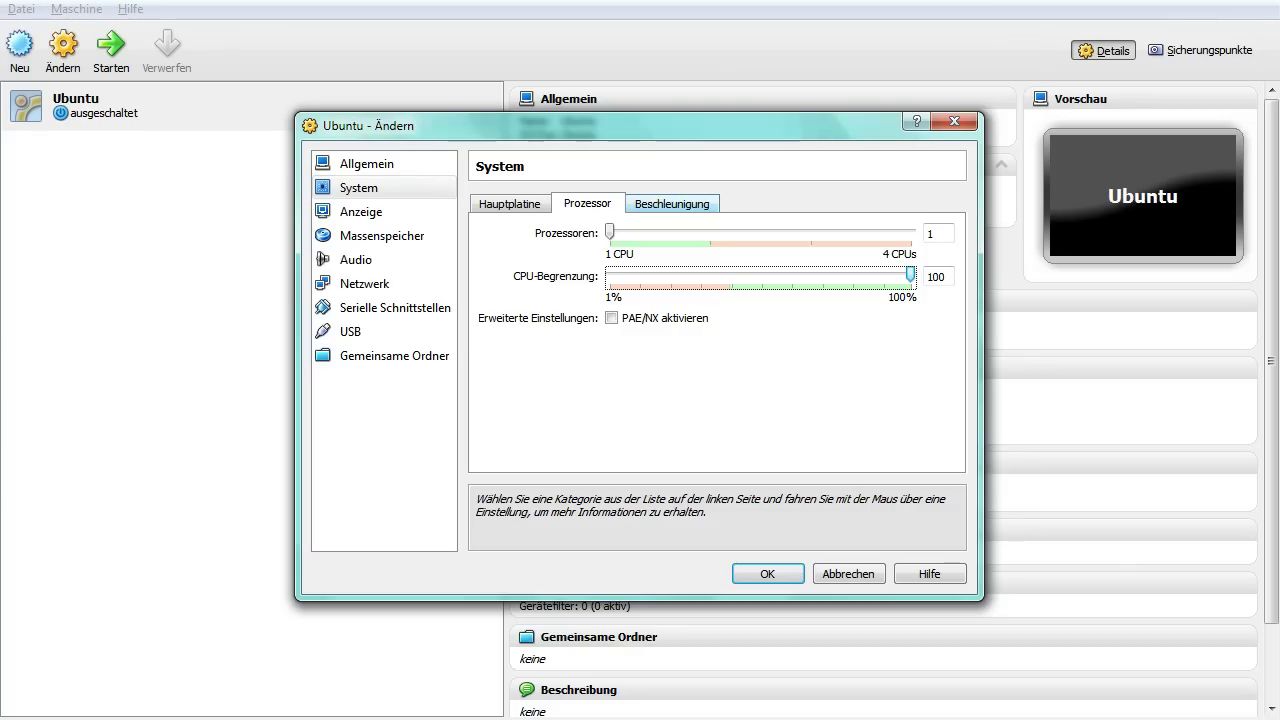
# Examine the hardware acceleration settings and the display settings, including video memory, screen count and remote control
pyautogui.click(672, 203)
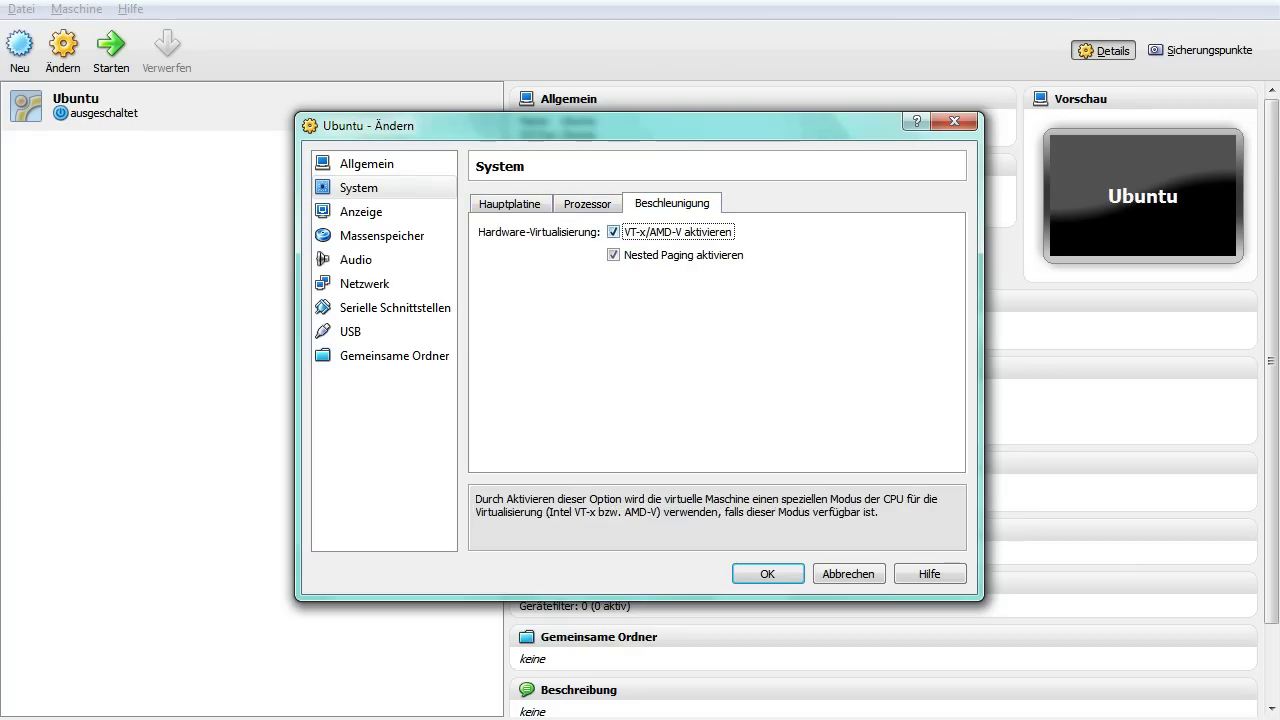
pyautogui.click(384, 211)
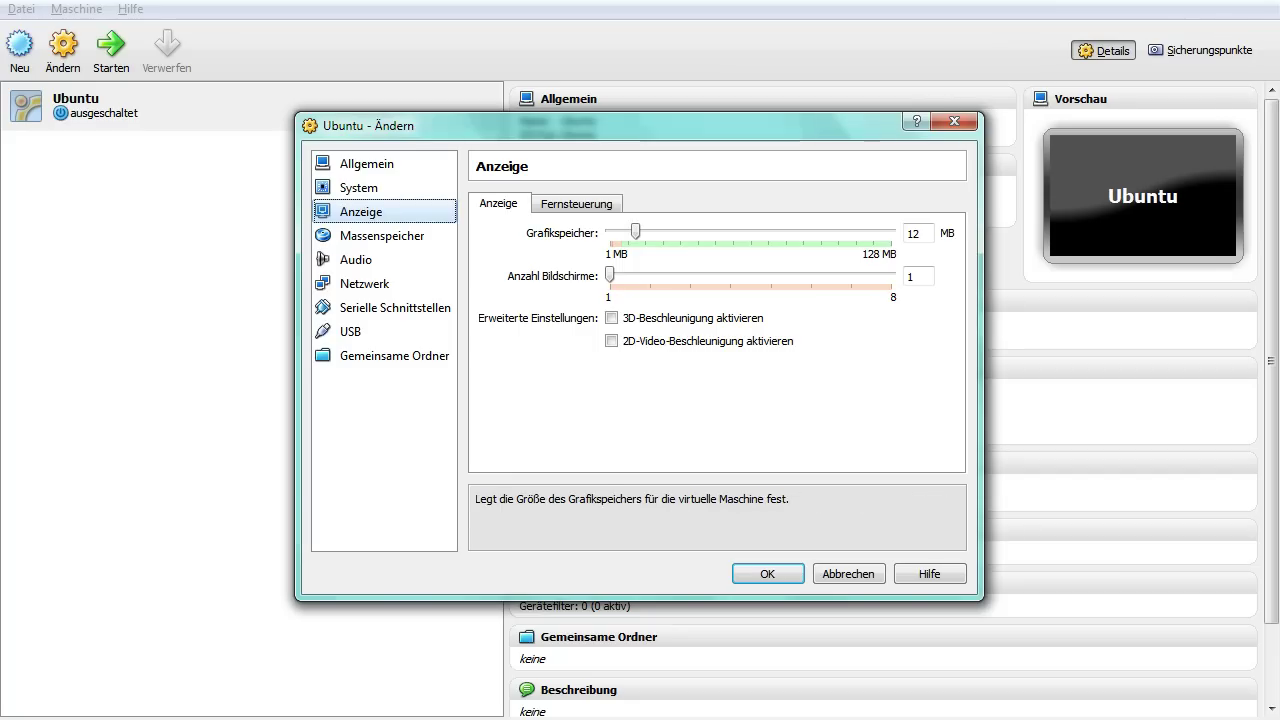
pyautogui.click(908, 276)
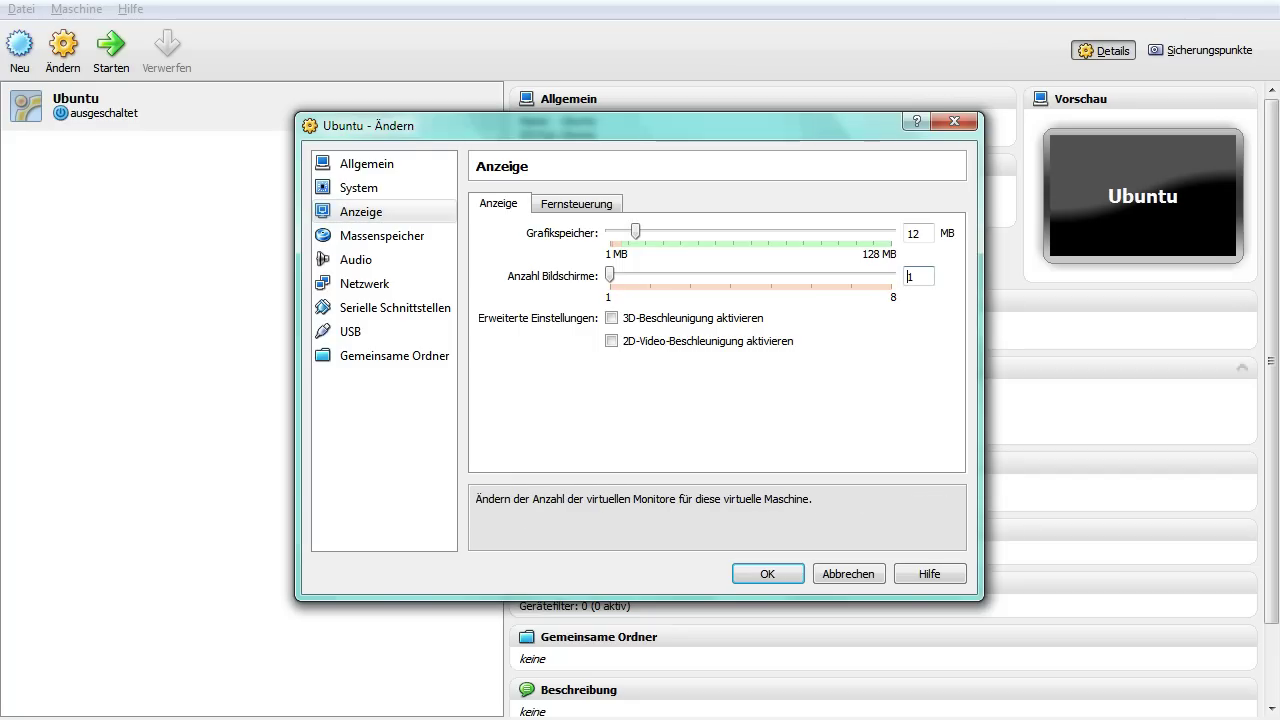
pyautogui.moveTo(609, 275)
pyautogui.mouseDown()
pyautogui.moveTo(649, 275)
pyautogui.moveTo(609, 275)
pyautogui.mouseUp()
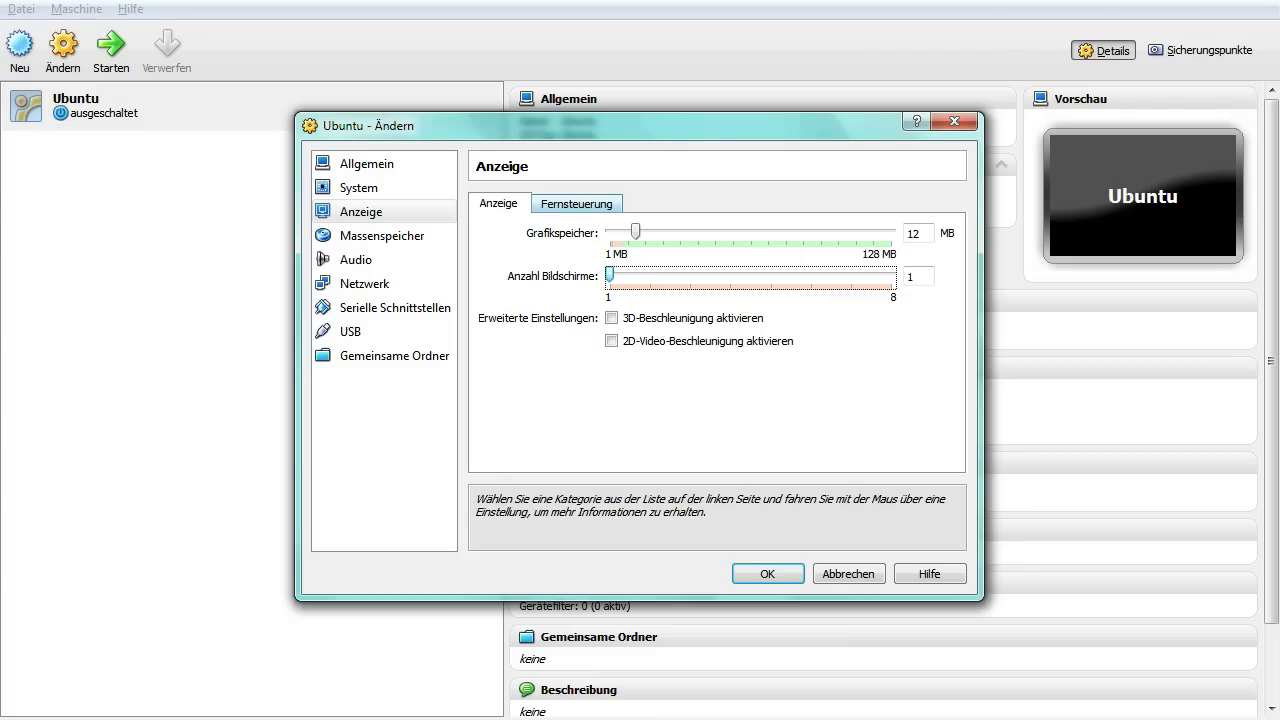
pyautogui.click(576, 203)
pyautogui.hotkey('ctrl', 'Tab')
pyautogui.hotkey('ctrl', 'Tab')
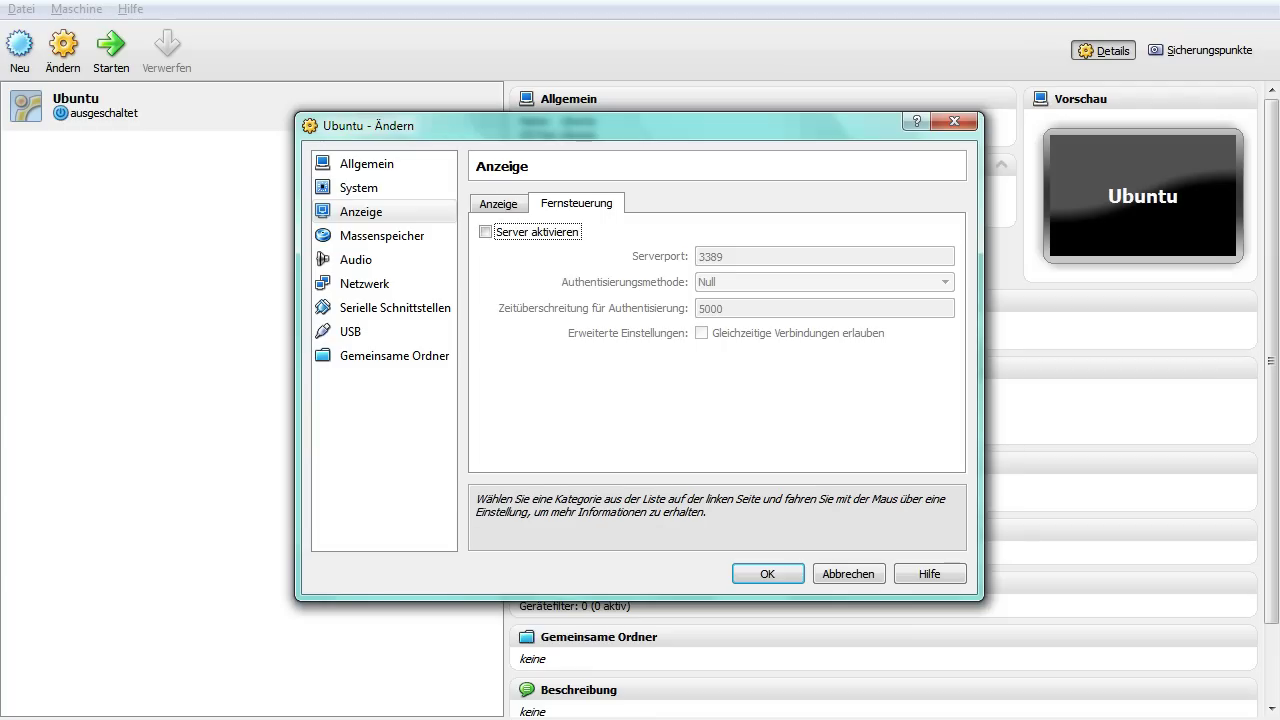
pyautogui.hotkey('ctrl', 'Tab')
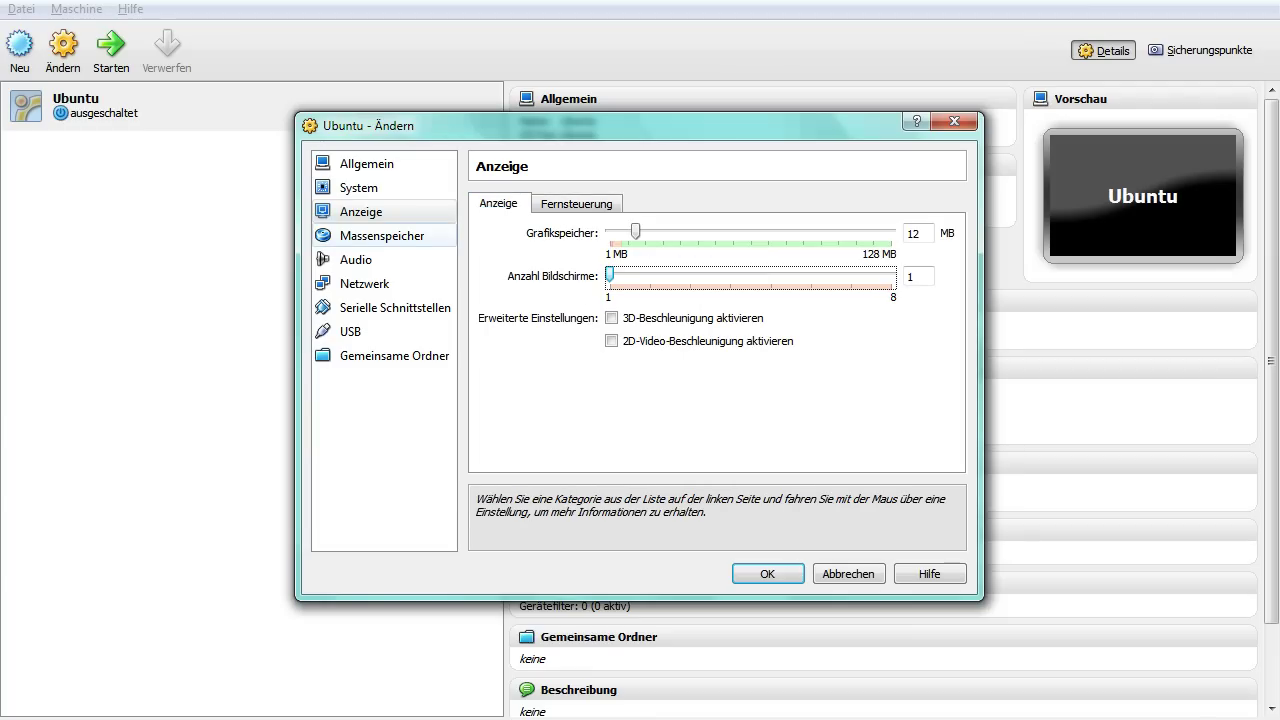
# Examine the mass storage settings and the options for adding a drive to the IDE-Controller, without adding one
pyautogui.click(382, 235)
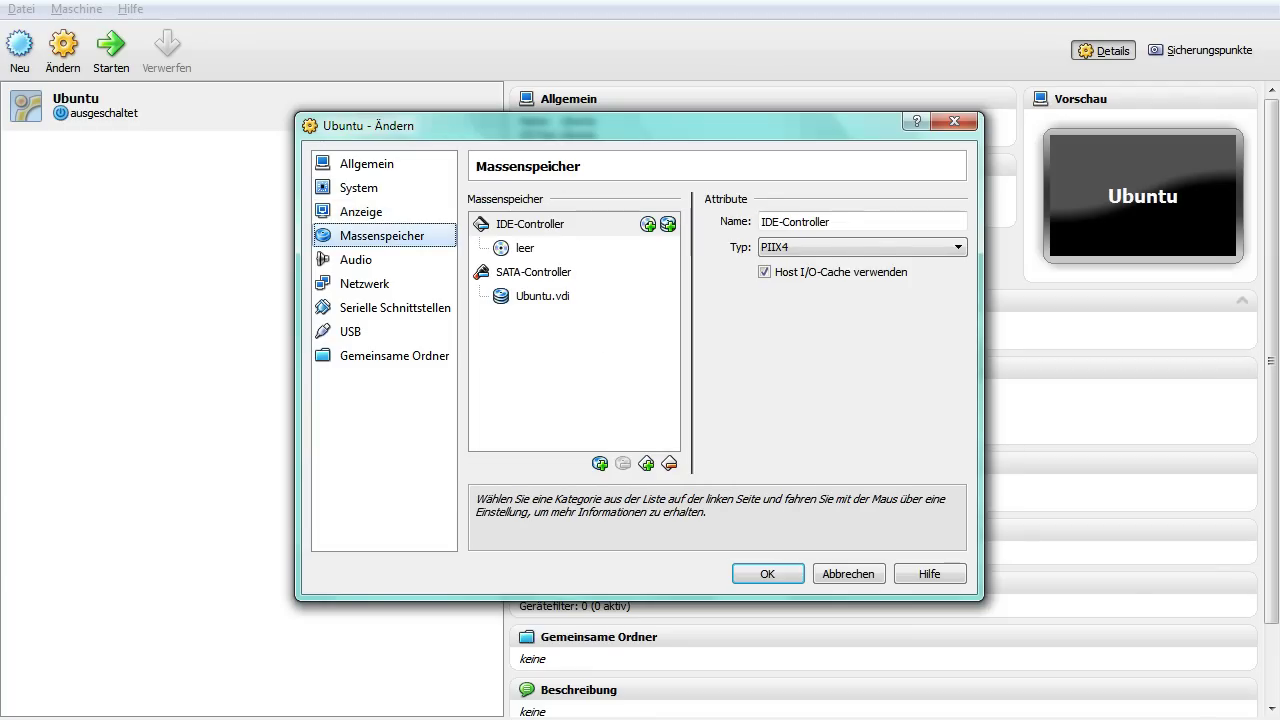
pyautogui.click(530, 224)
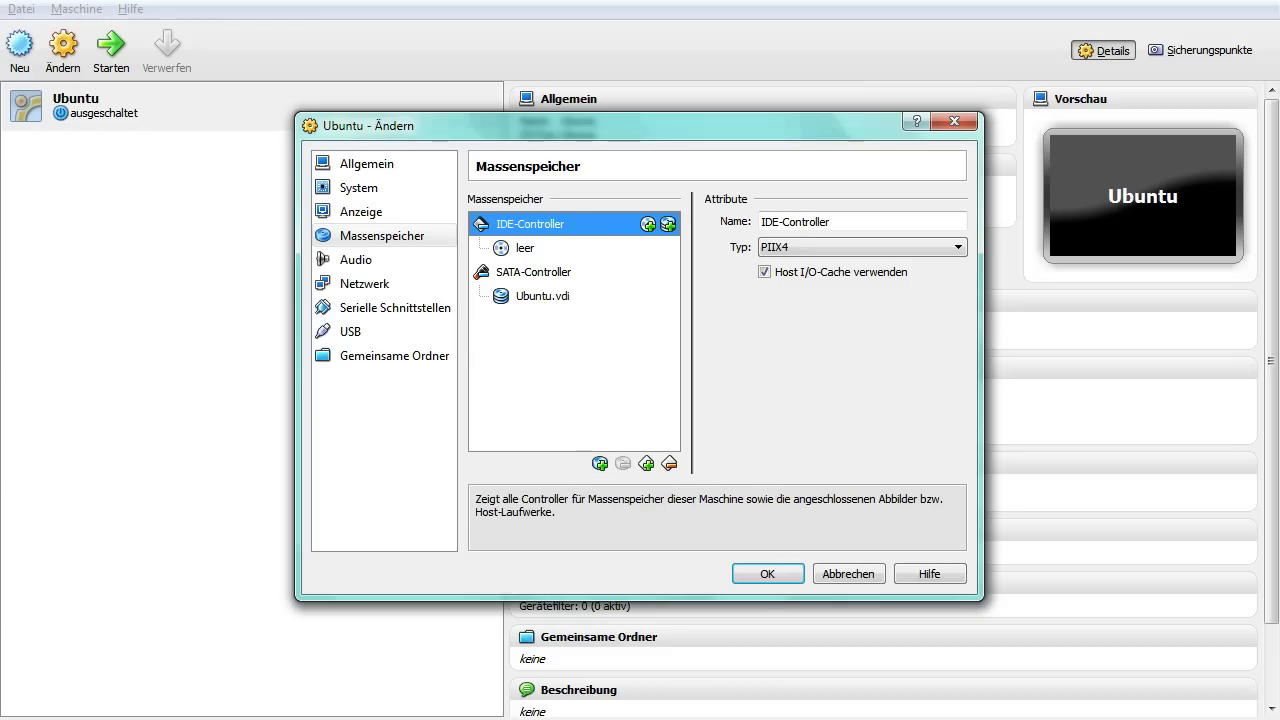
pyautogui.click(600, 463)
pyautogui.press('Escape')
pyautogui.click(646, 463)
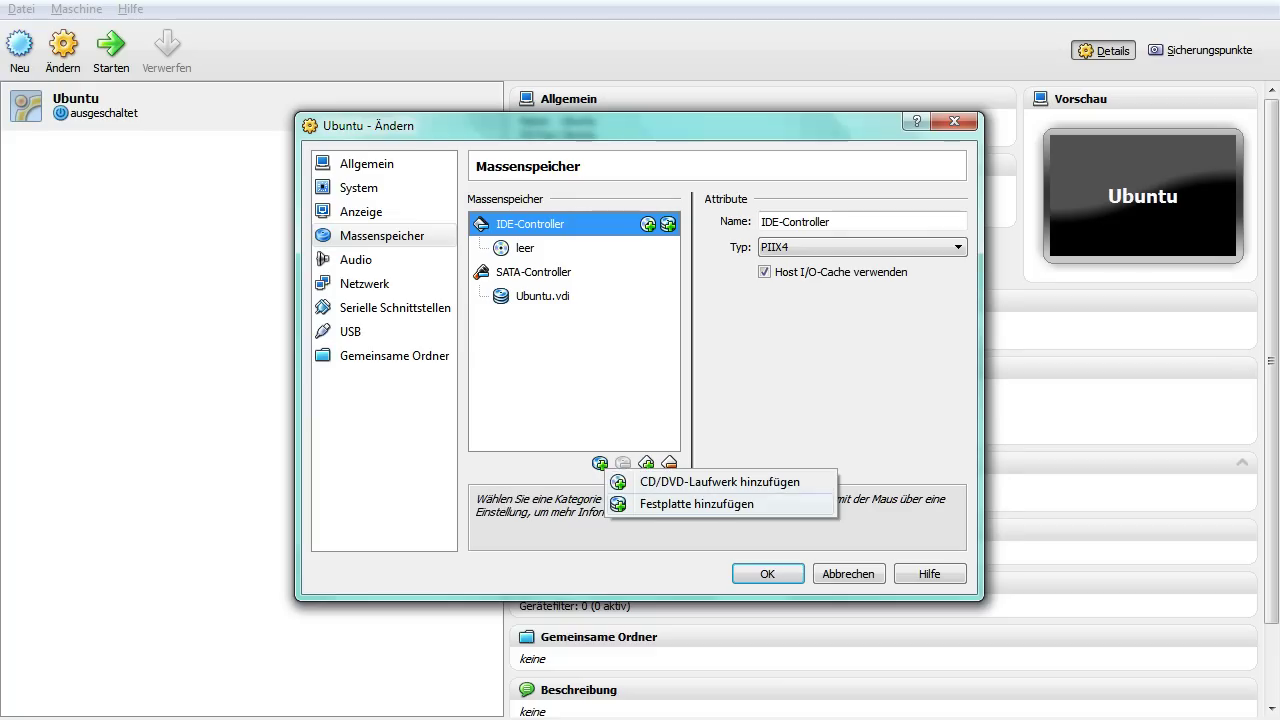
pyautogui.click(740, 503)
pyautogui.press('Escape')
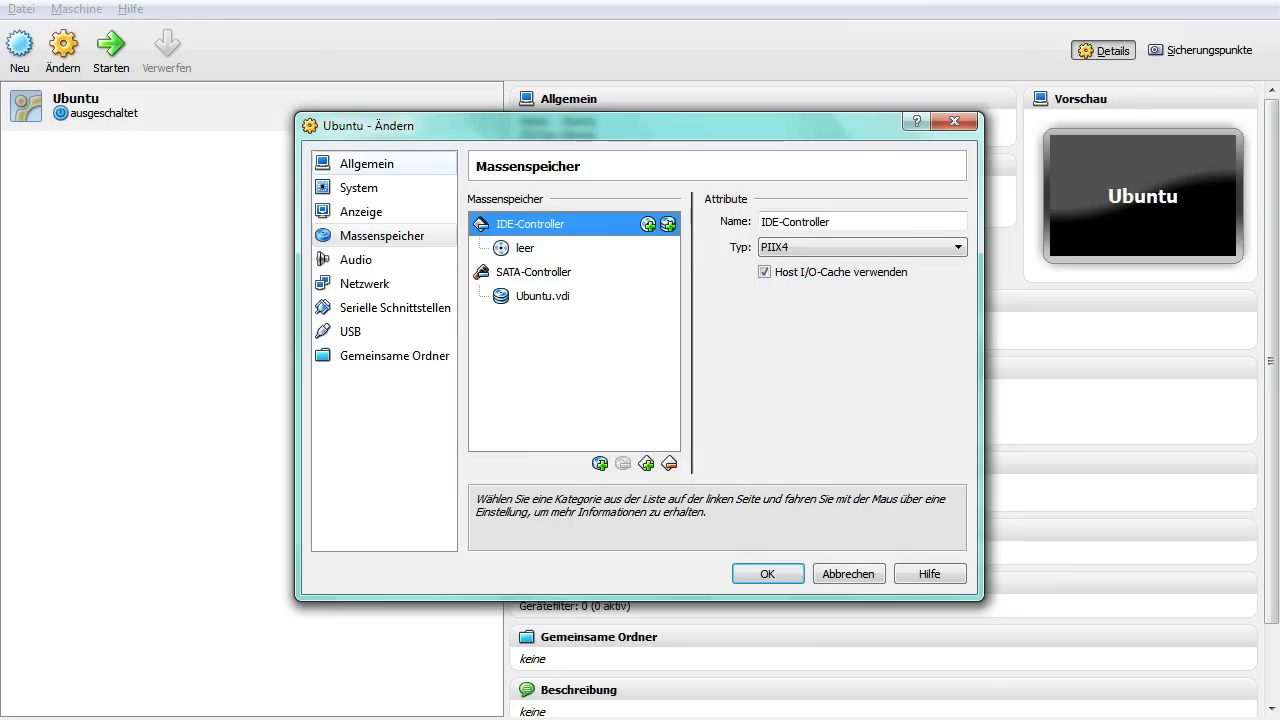
# Examine the audio settings, the four network adapters and the serial port settings
pyautogui.click(355, 259)
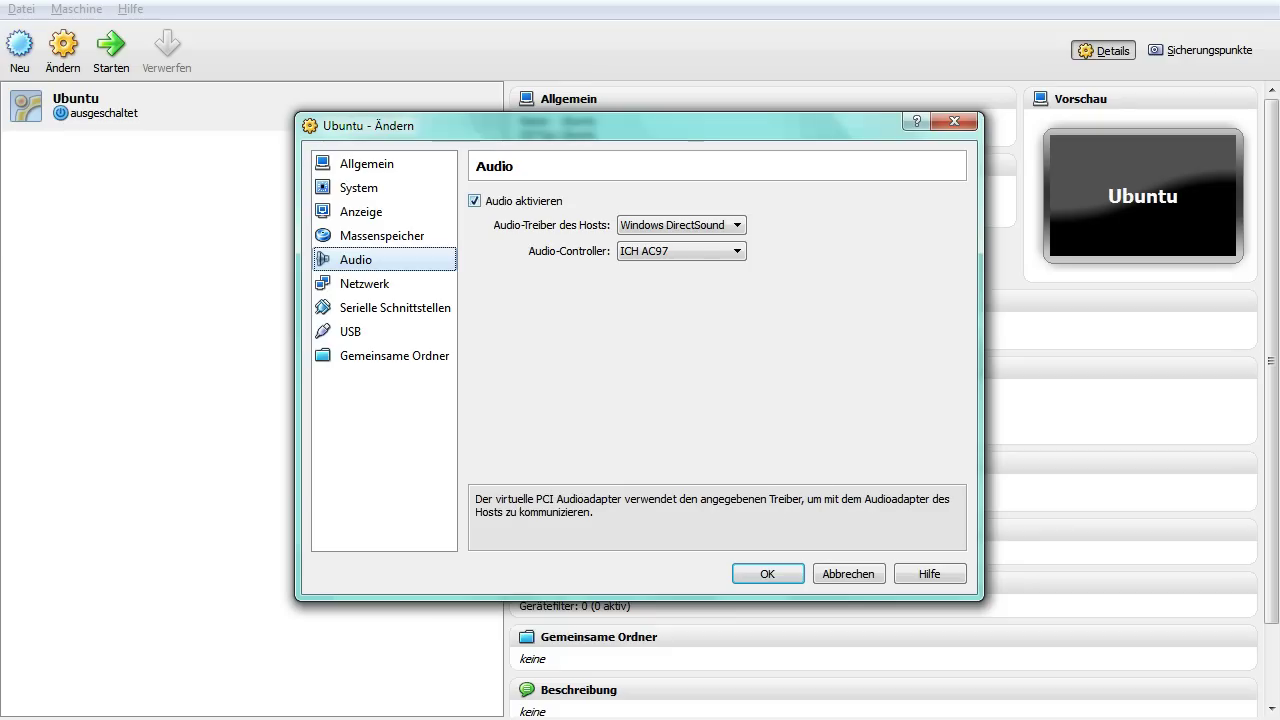
pyautogui.click(364, 283)
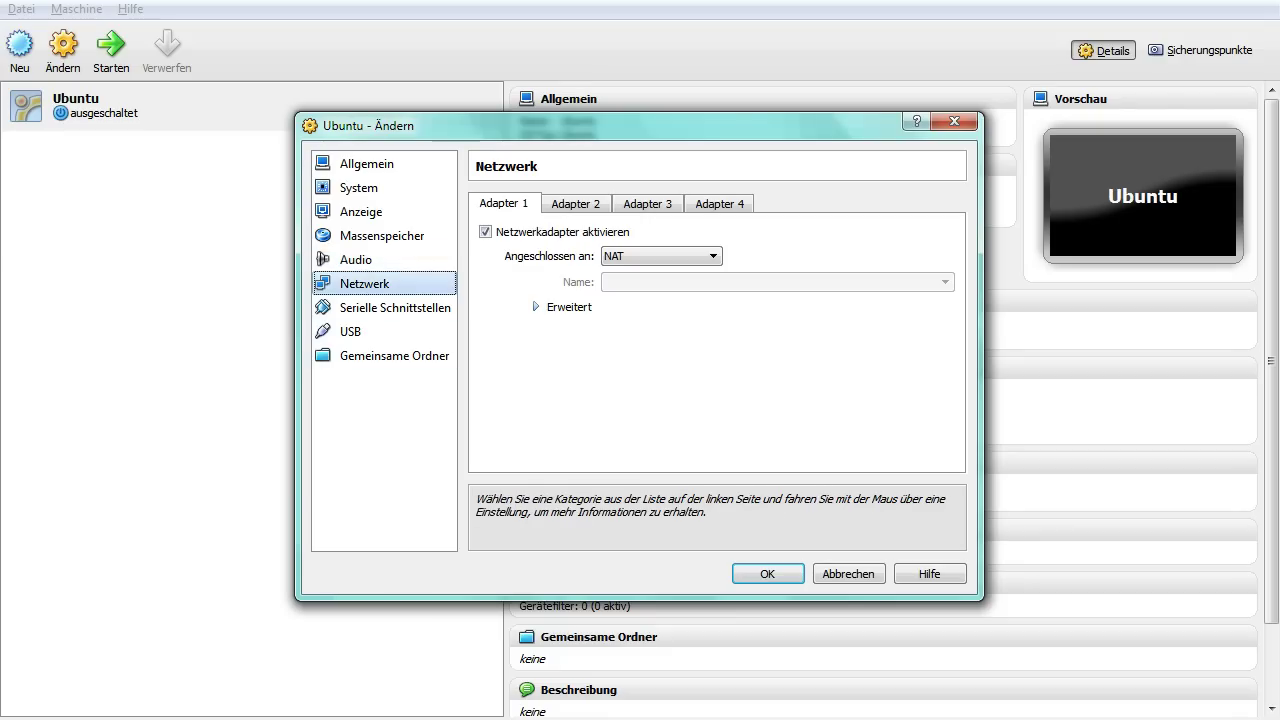
pyautogui.click(576, 203)
pyautogui.click(648, 203)
pyautogui.click(719, 203)
pyautogui.click(504, 203)
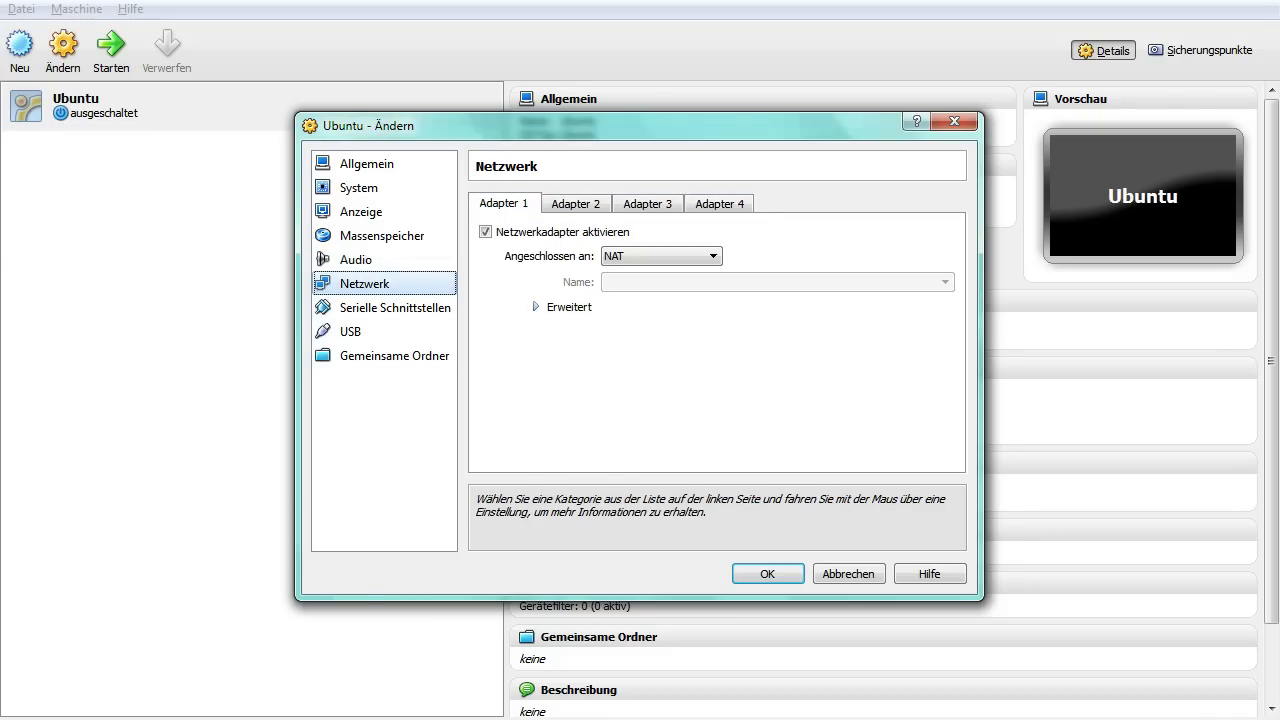
pyautogui.click(384, 307)
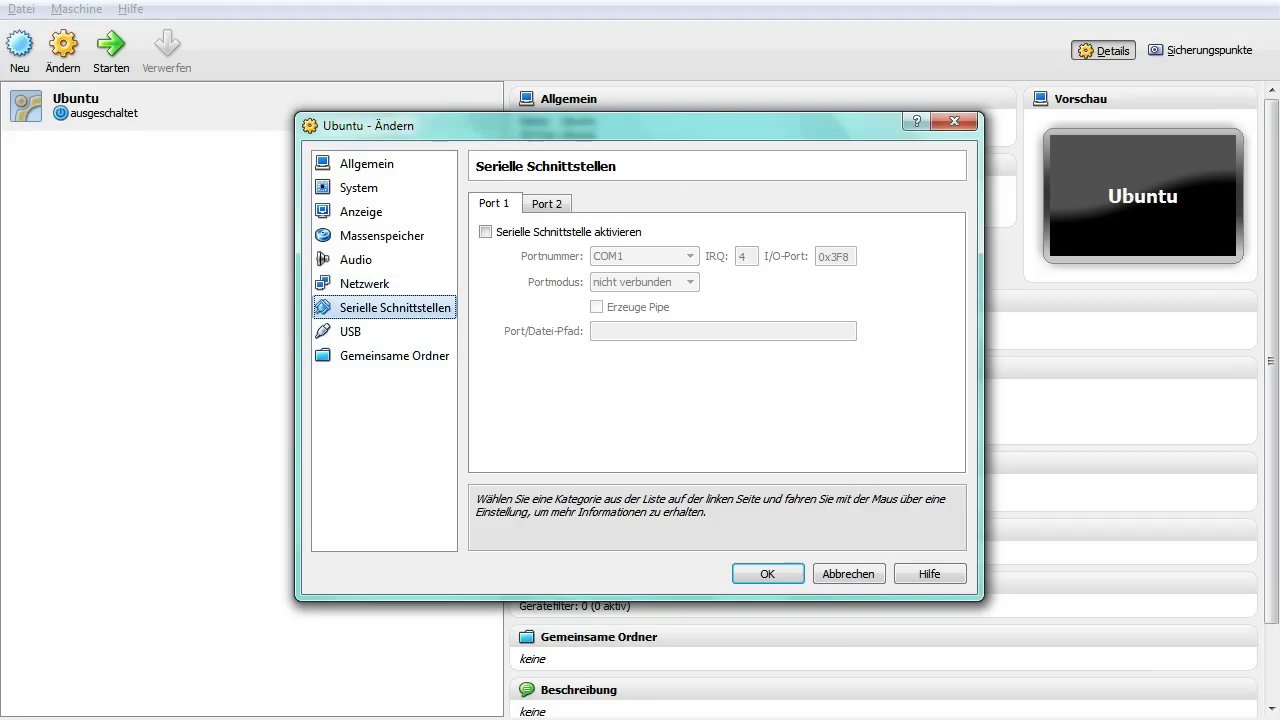
# Review the audio, network adapter 1 and serial port 1 settings of the virtual machine once more
pyautogui.click(384, 259)
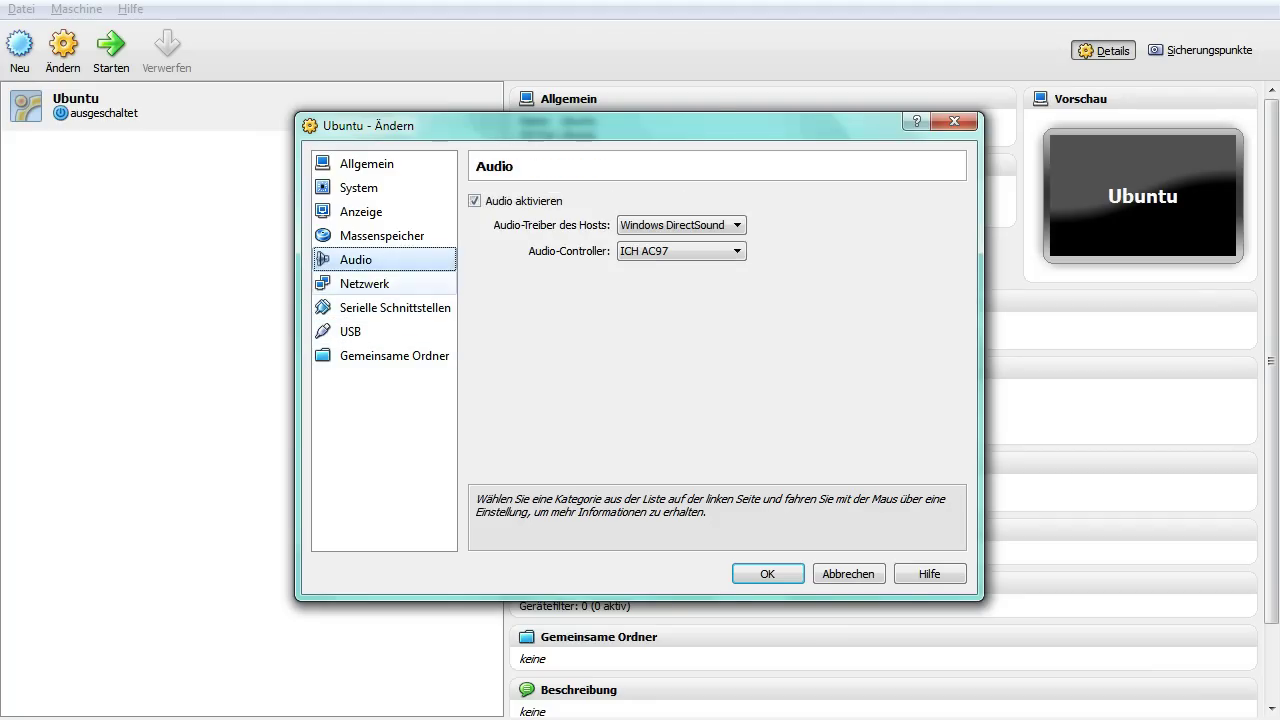
pyautogui.click(384, 283)
pyautogui.click(384, 307)
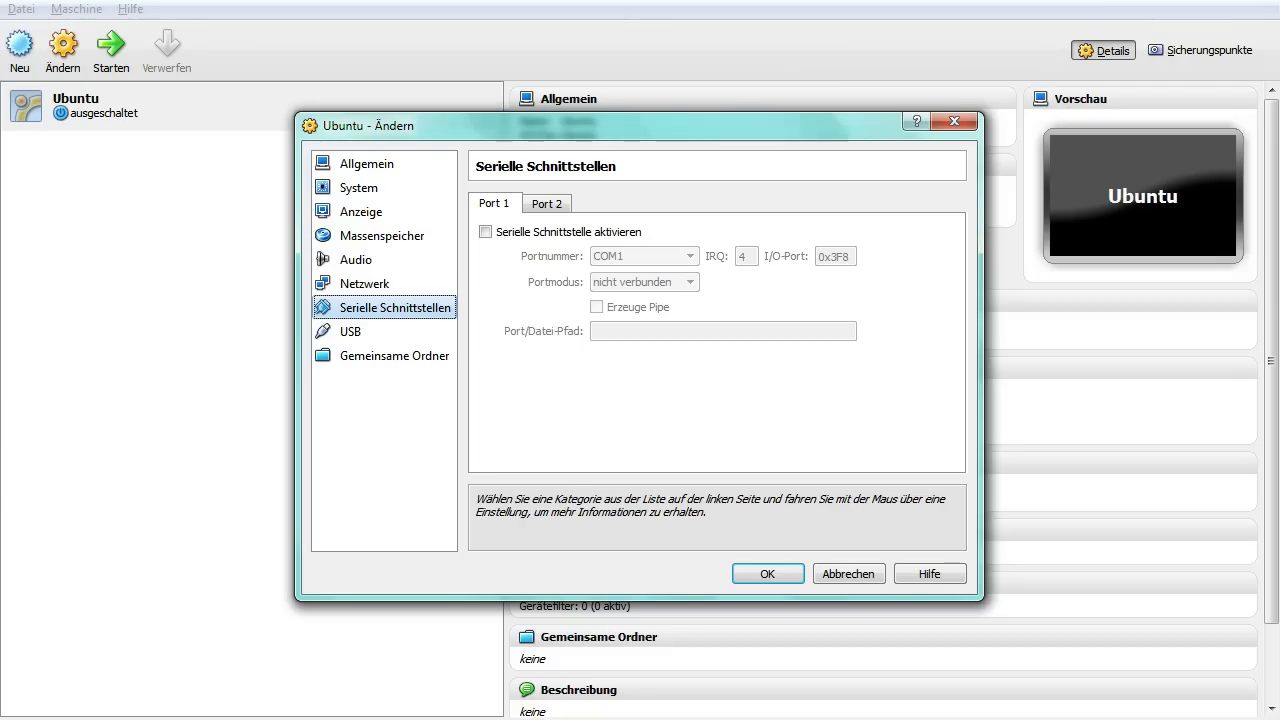
pyautogui.click(384, 283)
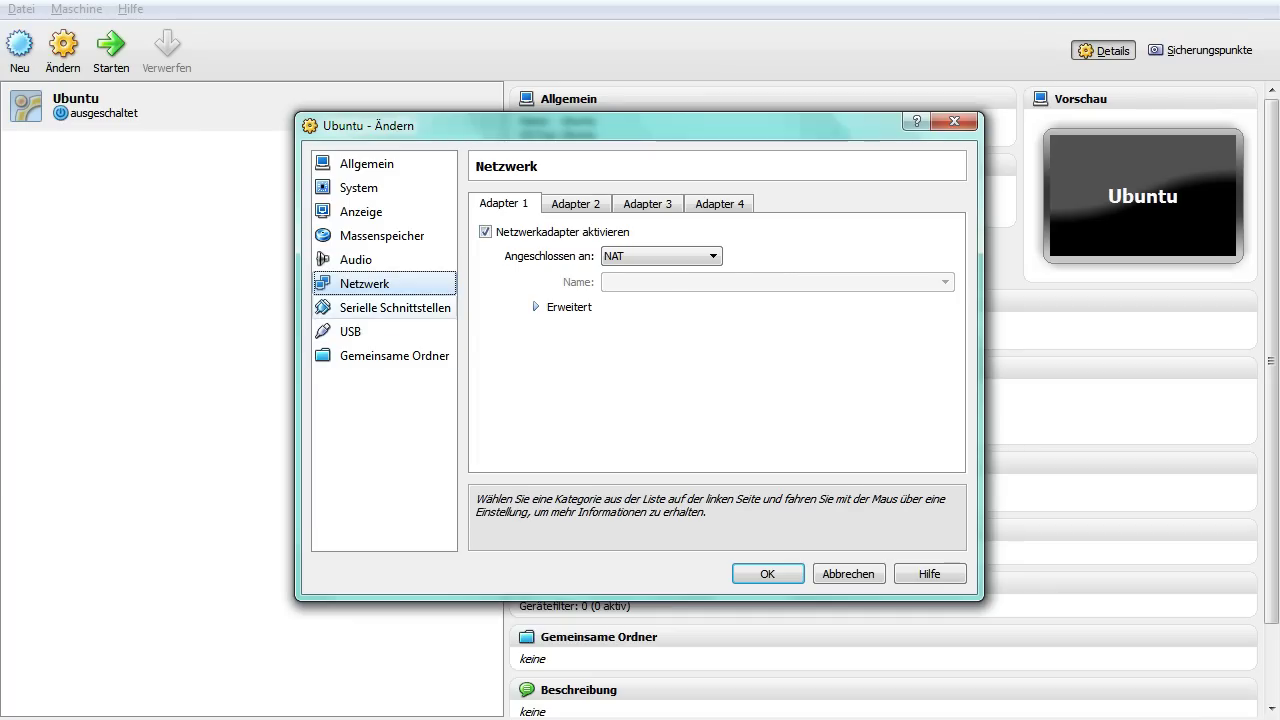
pyautogui.click(384, 307)
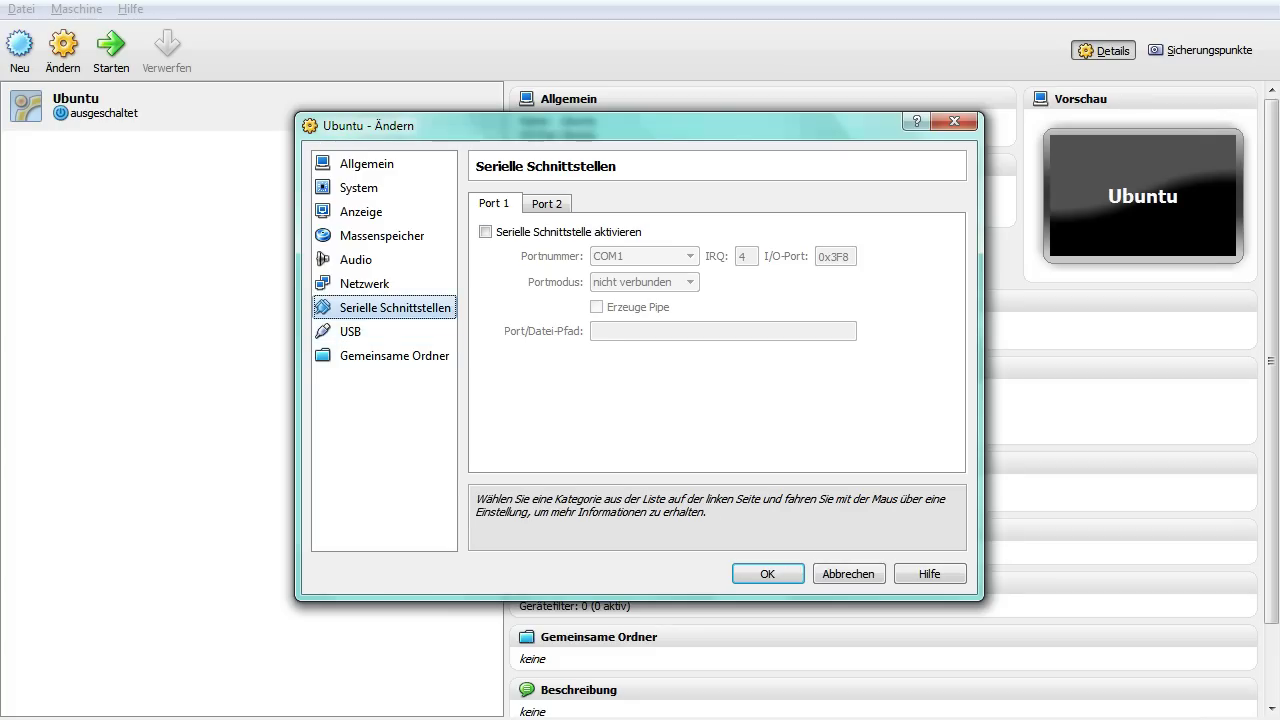
# Try enabling the USB 2.0 controller in the virtual machine's USB settings, and disable it again
pyautogui.click(383, 331)
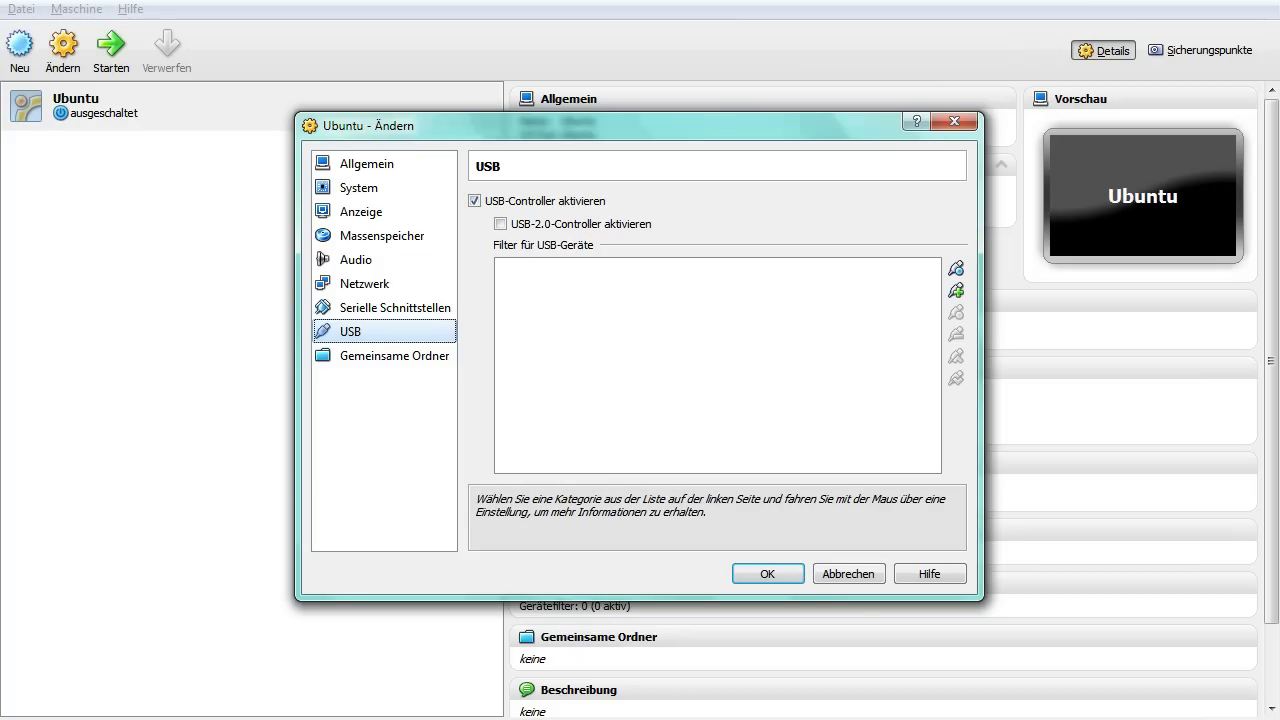
pyautogui.click(500, 224)
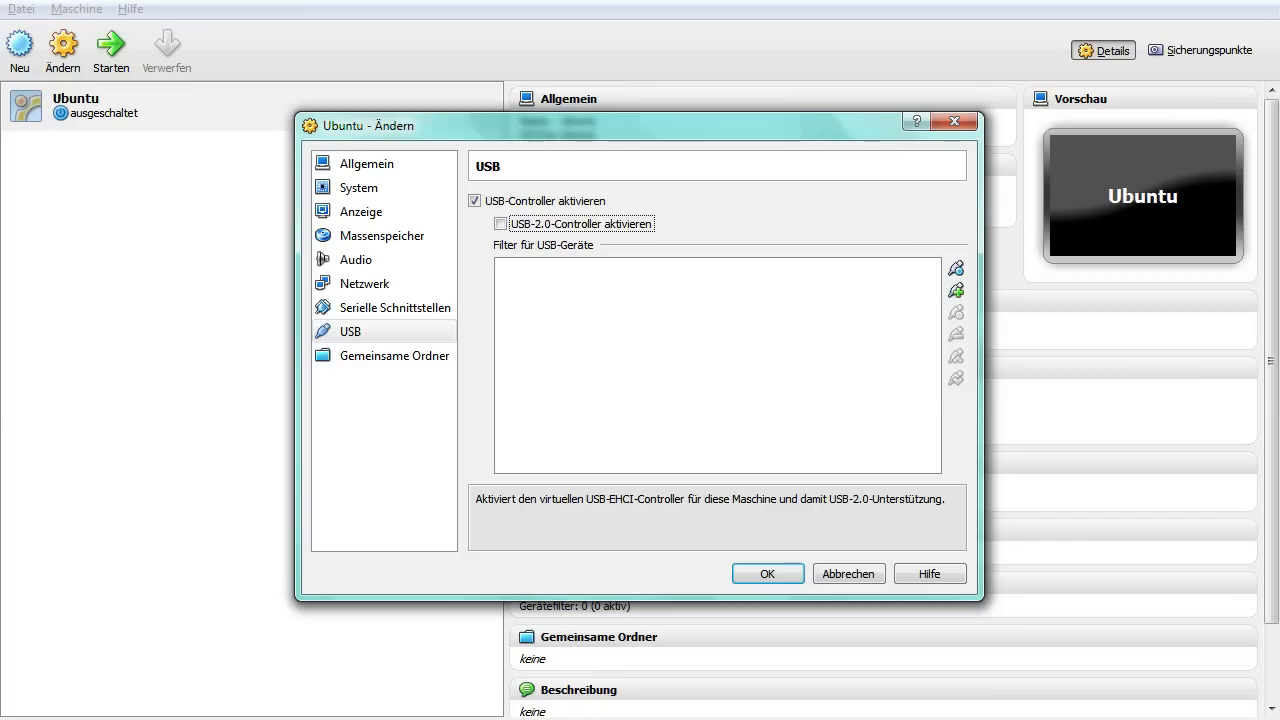
pyautogui.press('space')
pyautogui.press('Return')
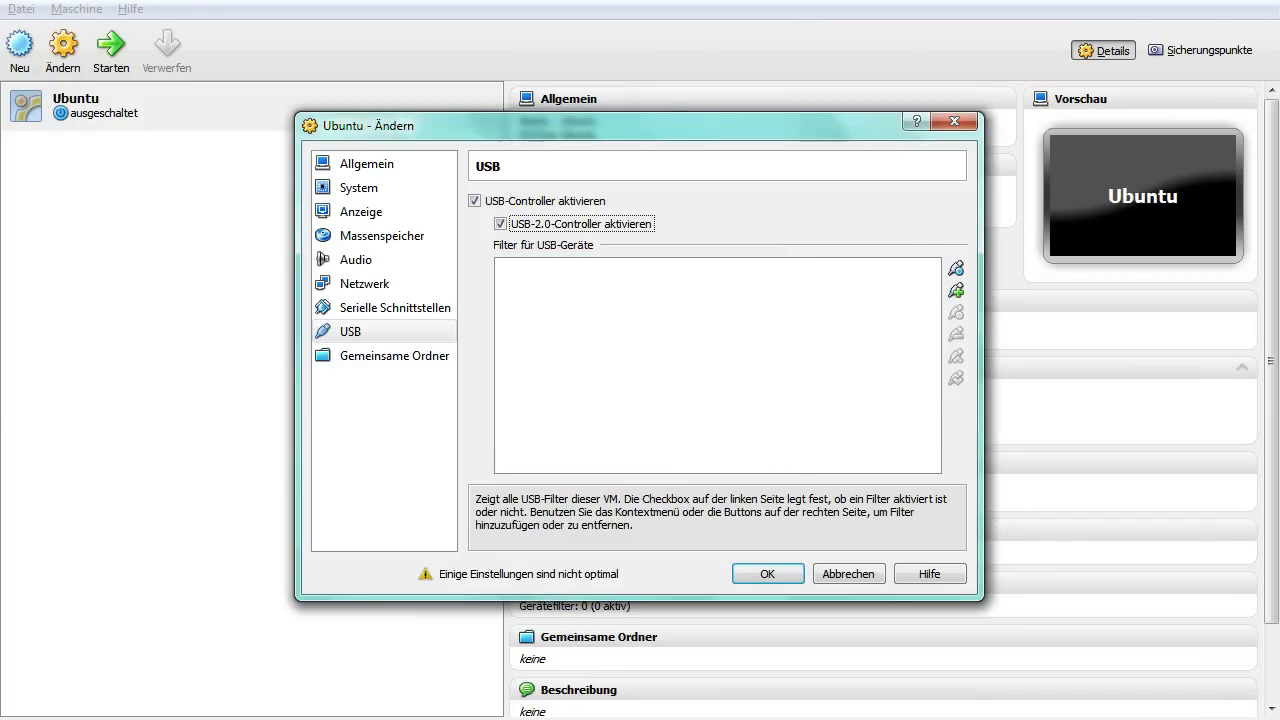
pyautogui.press('space')
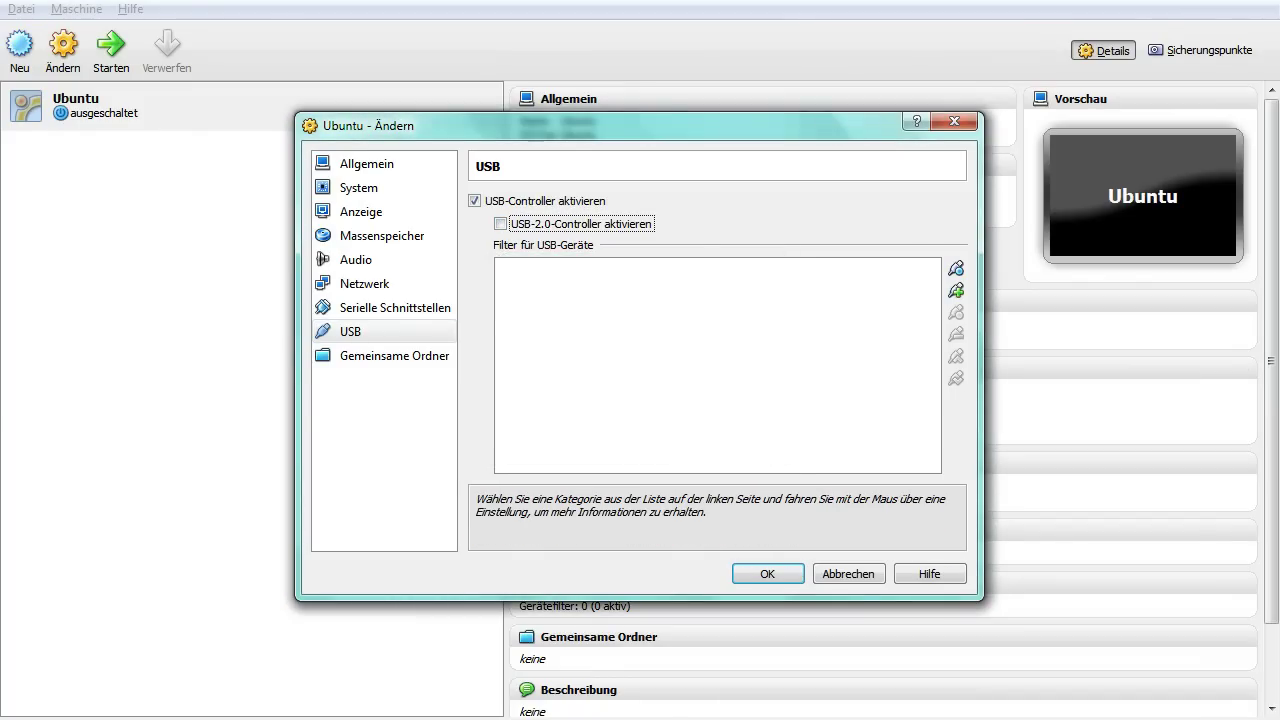
# Examine the shared folders settings and select the virtual machine's folder entry in the folder list
pyautogui.click(384, 331)
pyautogui.click(394, 355)
pyautogui.click(576, 243)
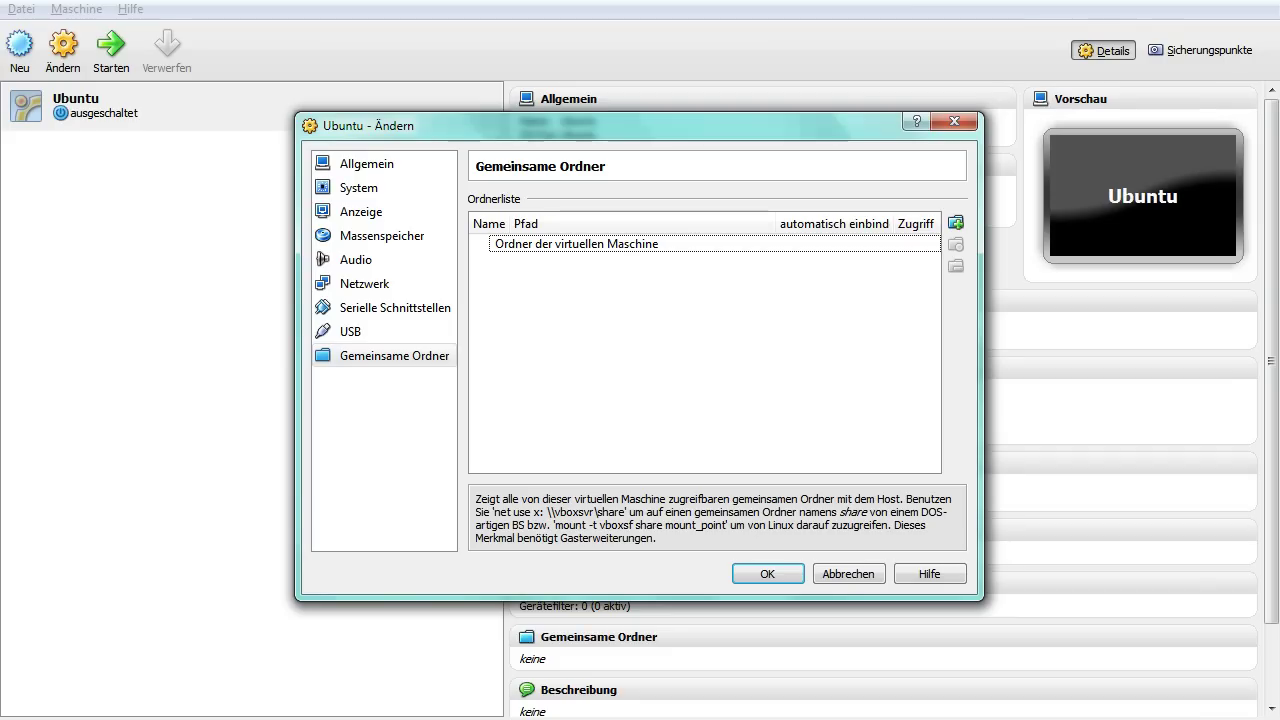